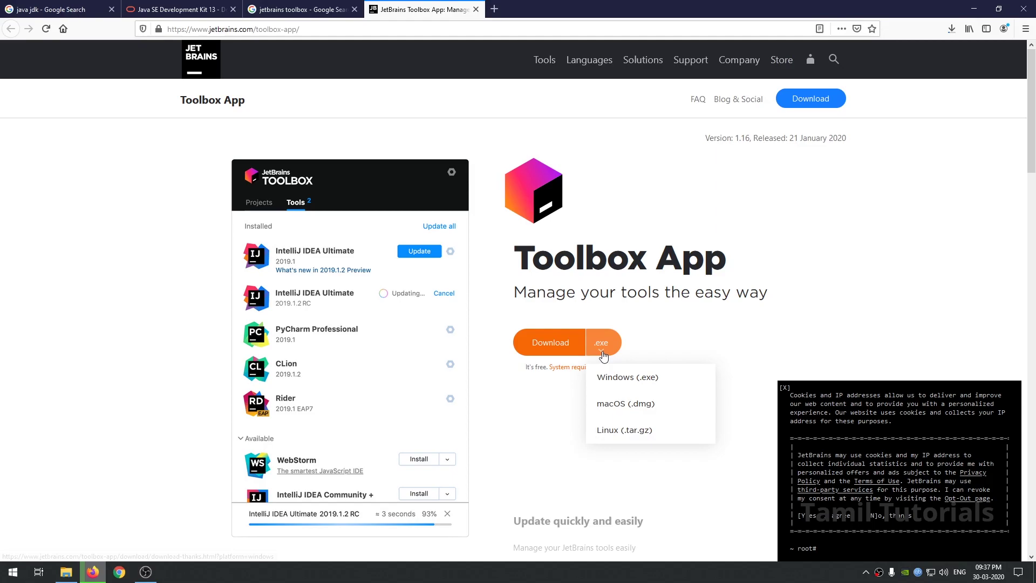
Download the Windows version of the JetBrains Toolbox App and save the file jetbrains-toolbox-1.16.6319.exe.
left_click(550, 346)
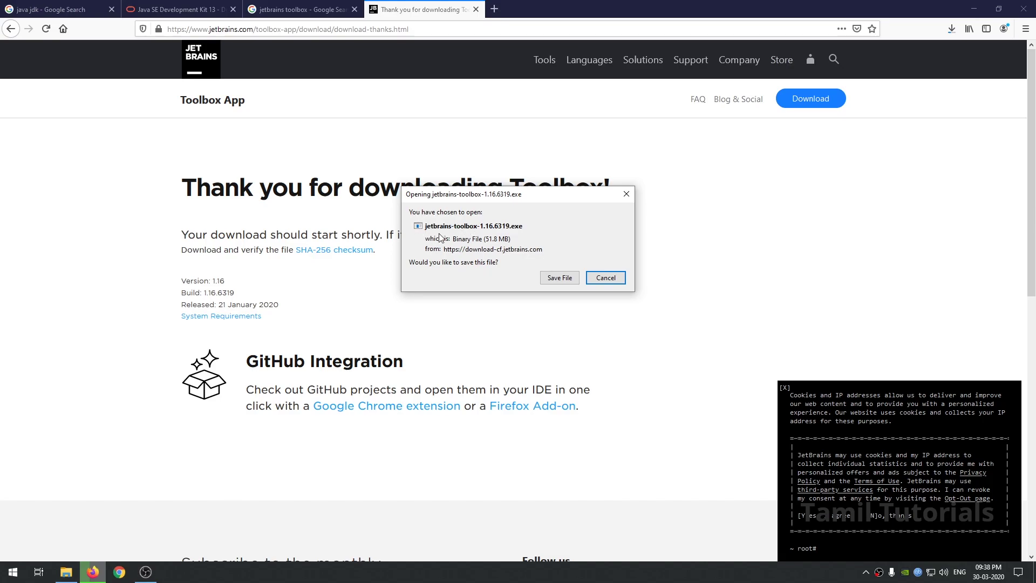
left_click(569, 277)
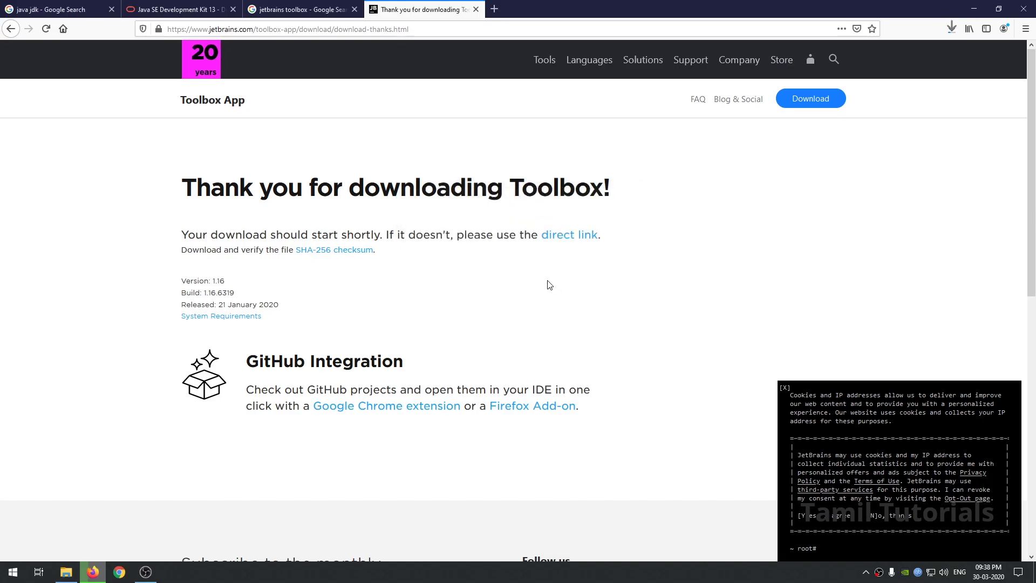
left_click(952, 27)
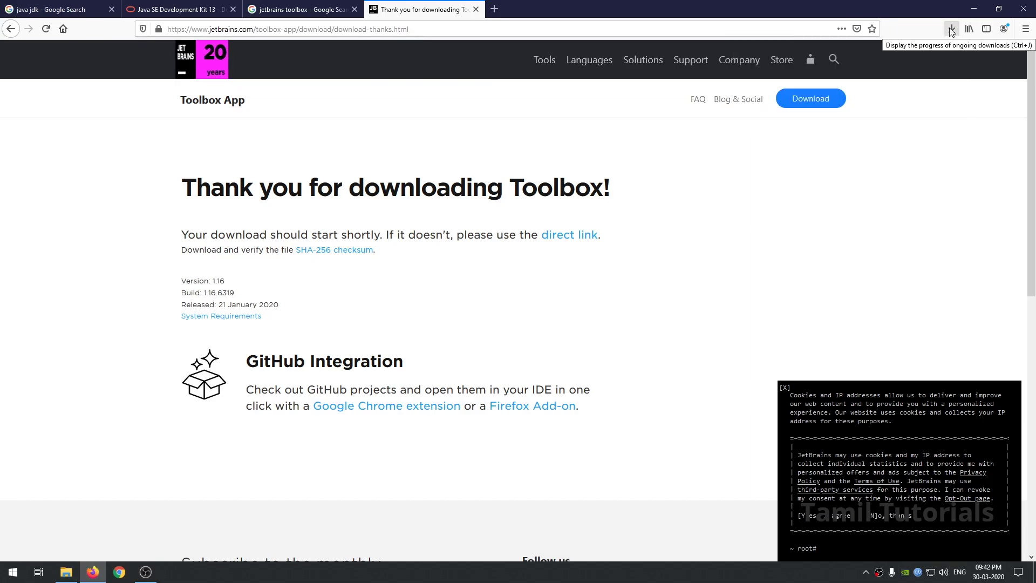
Open the folder containing the downloaded JDK installer and install Java SE Development Kit 13.0.2 in the default destination folder.
left_click(951, 31)
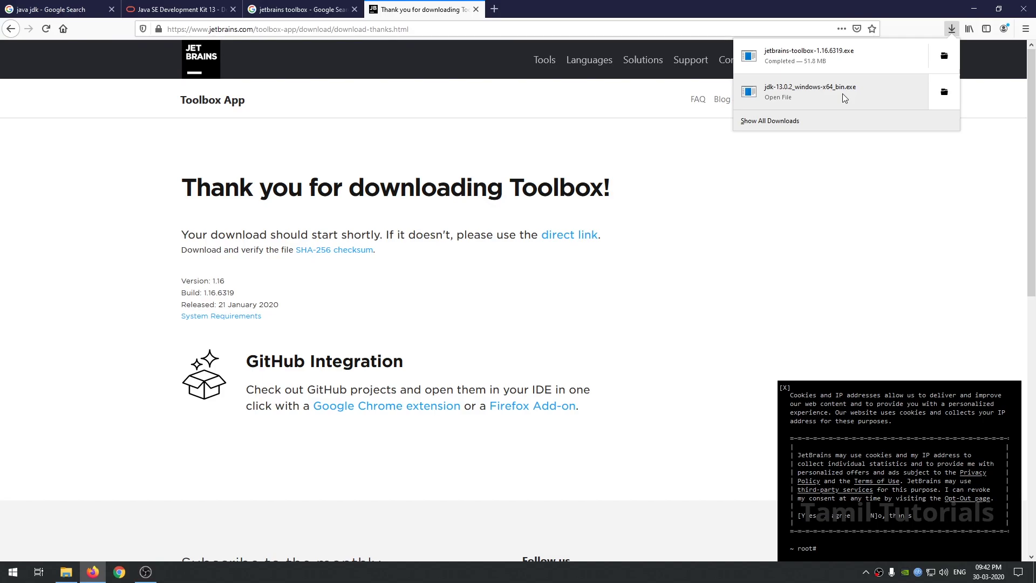
left_click(943, 92)
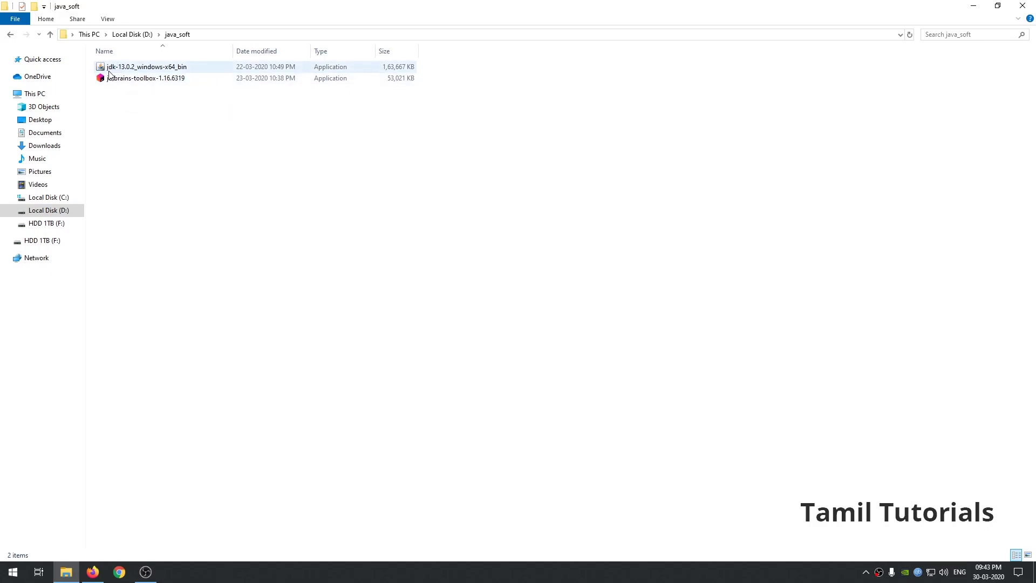
double_click(147, 69)
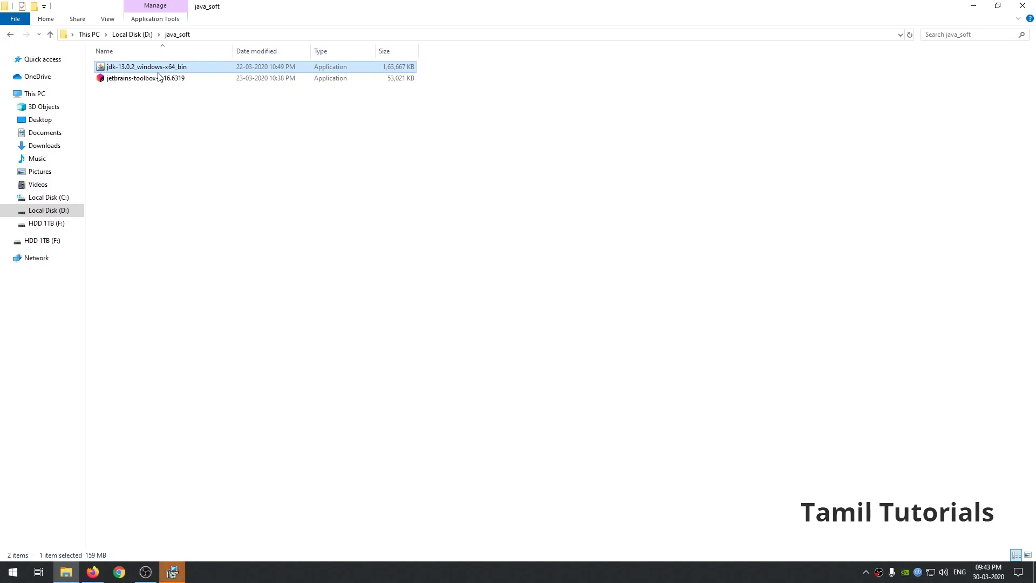
left_click(173, 570)
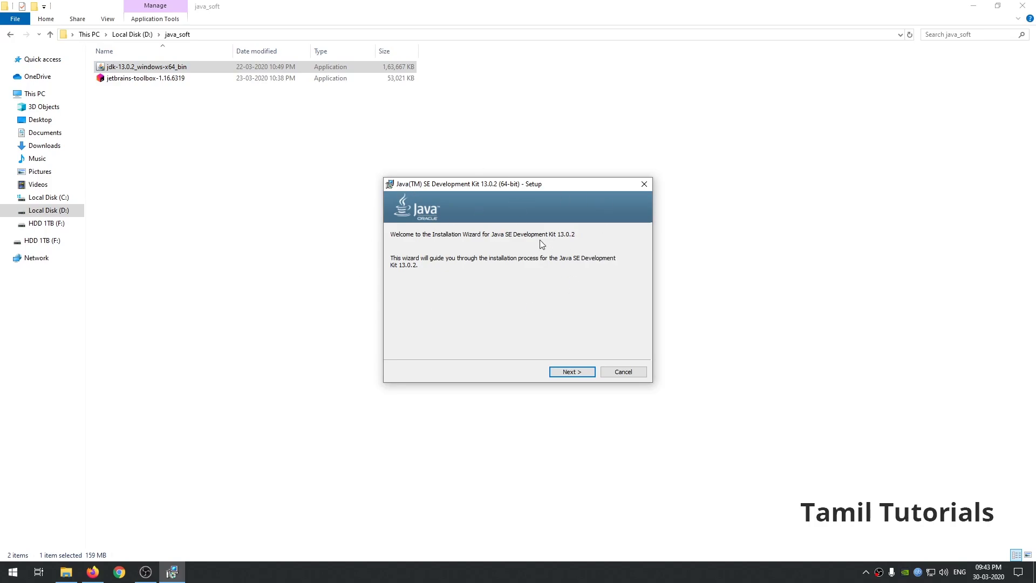
left_click(572, 372)
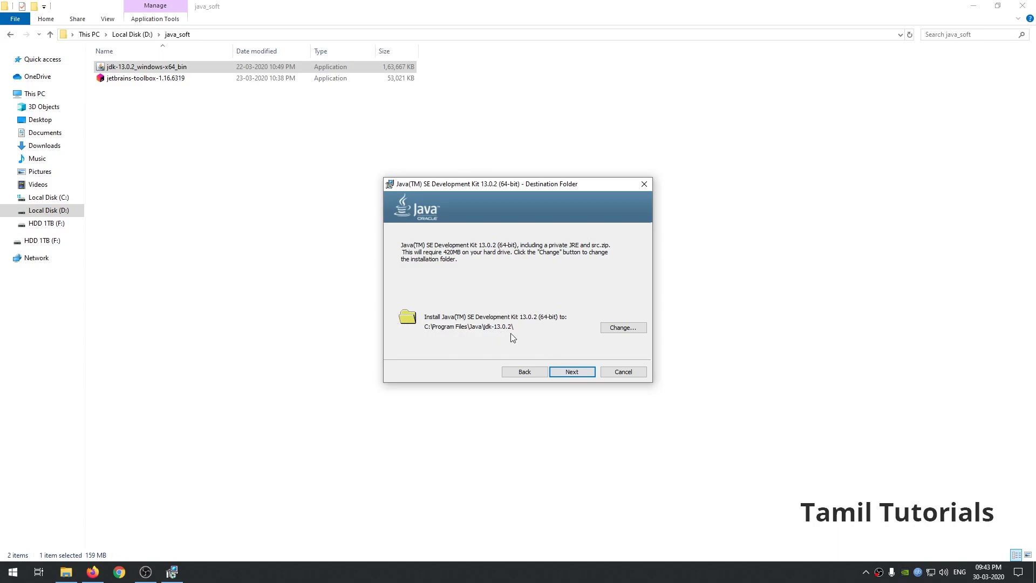
left_click(570, 372)
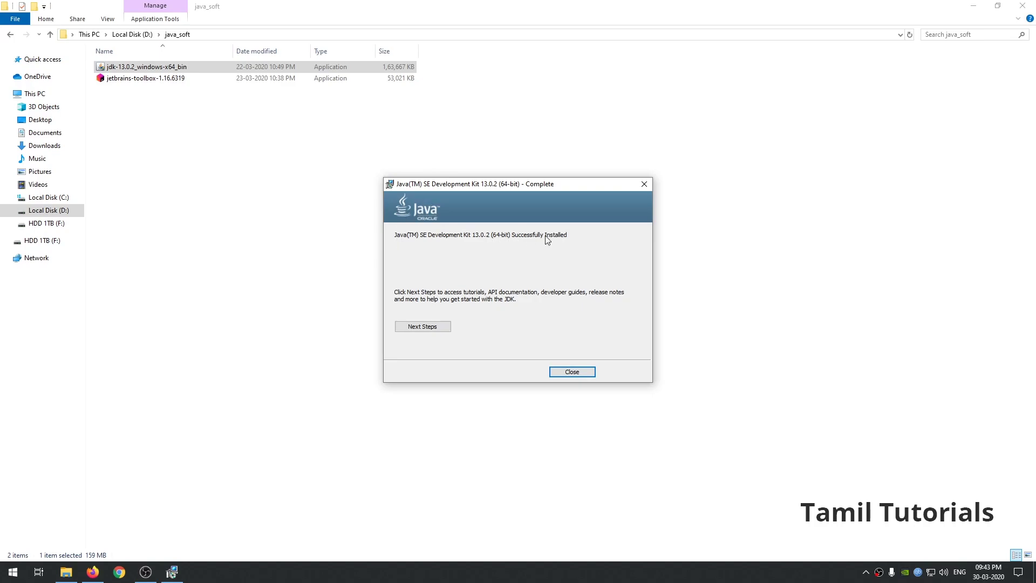
left_click(570, 373)
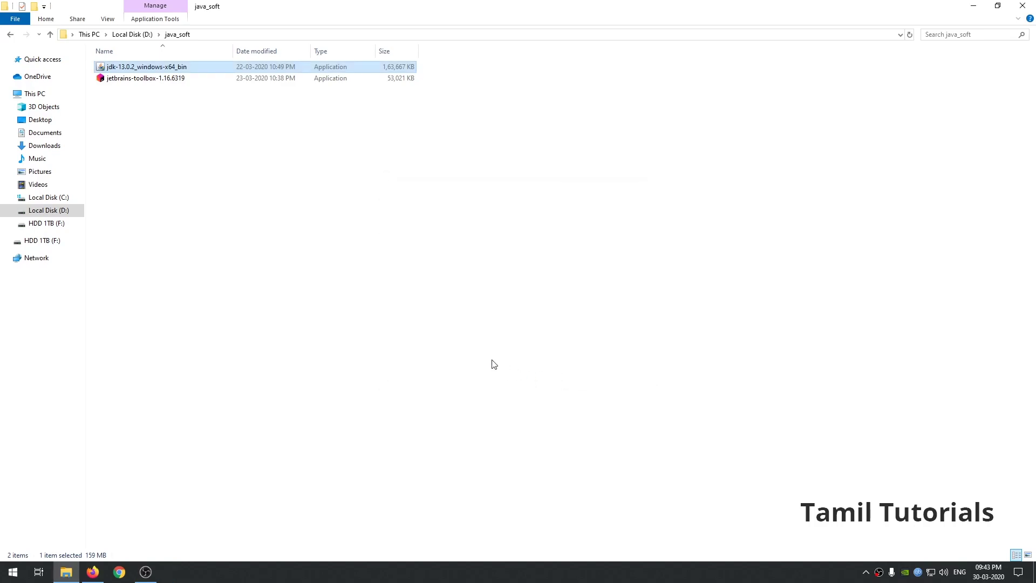
Install JetBrains Toolbox from jetbrains-toolbox-1.16.6319 in the java_soft folder and run it when setup finishes.
left_click(144, 99)
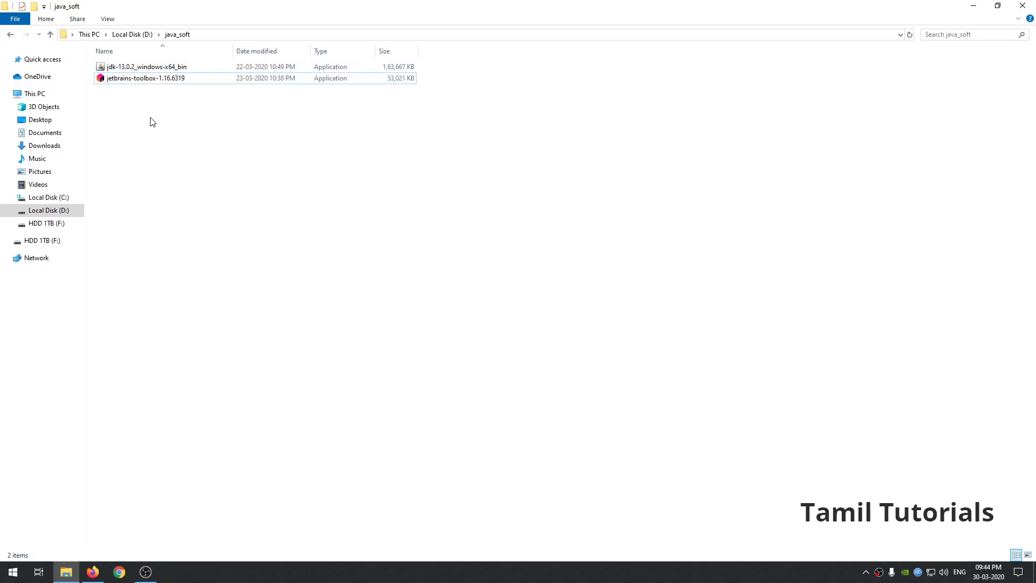
double_click(139, 80)
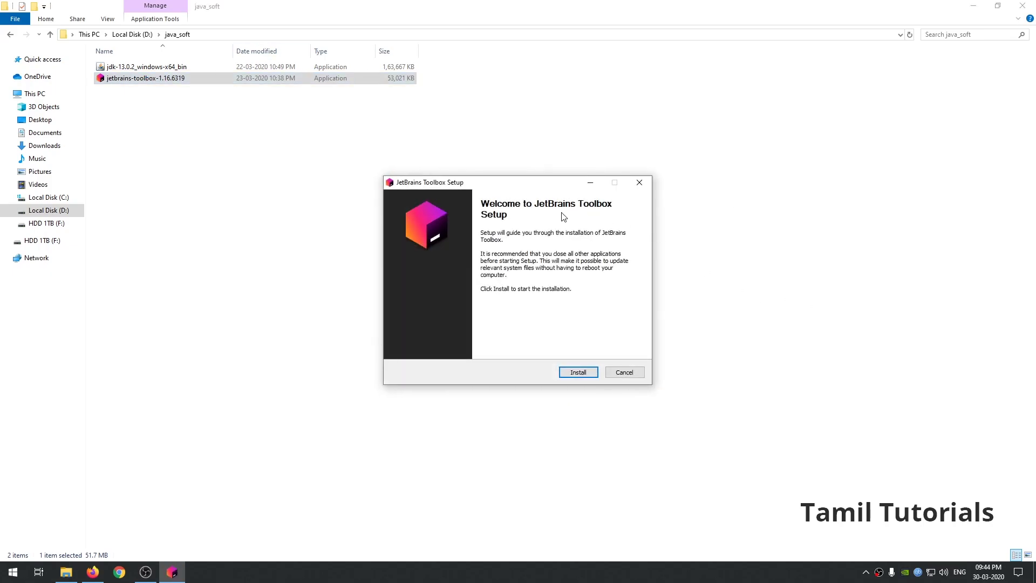
left_click(574, 377)
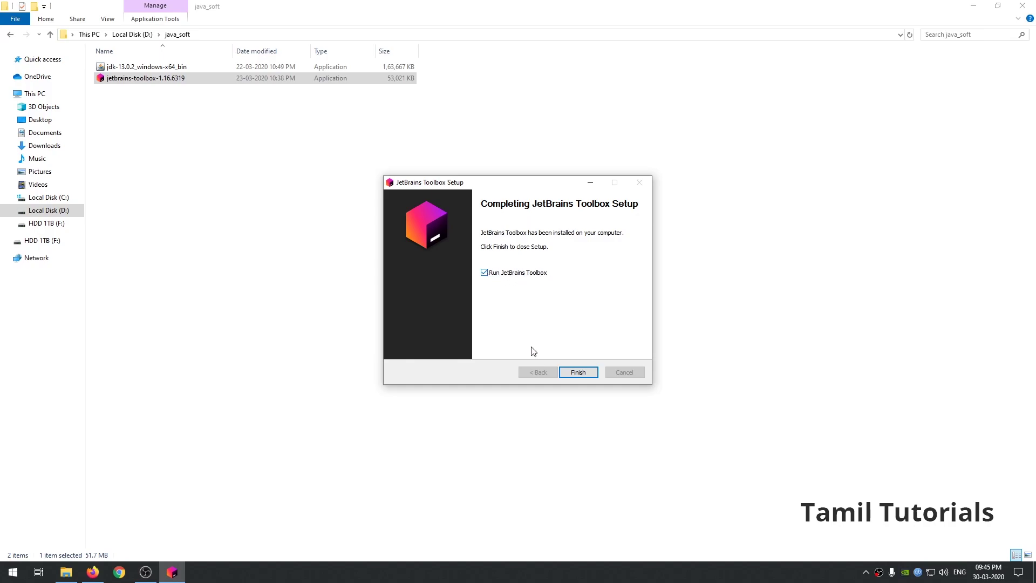
left_click(563, 374)
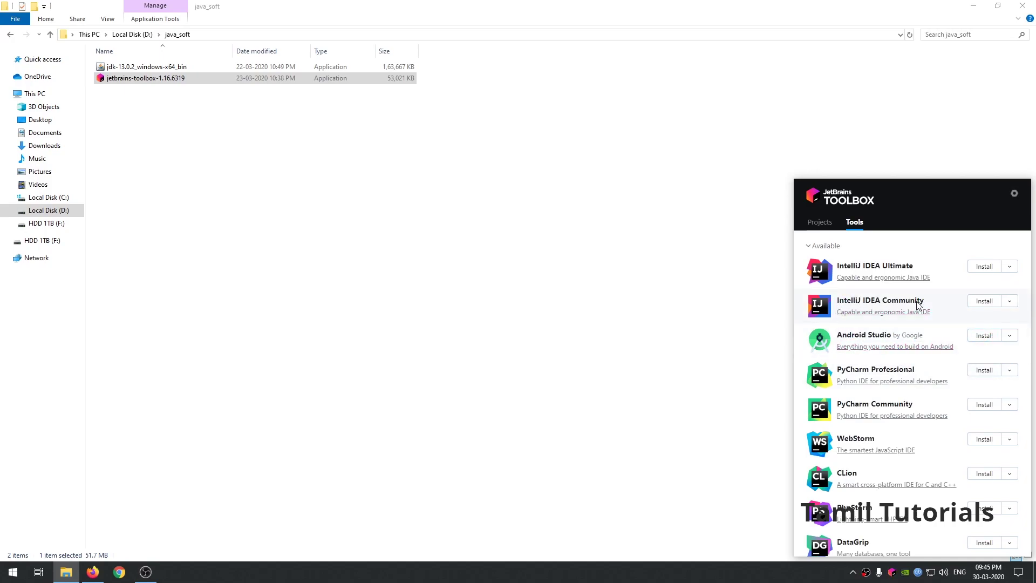
Install IntelliJ IDEA Community from the available Toolbox tools, and reopen the Toolbox window once before dismissing it.
left_click(979, 305)
left_click(954, 228)
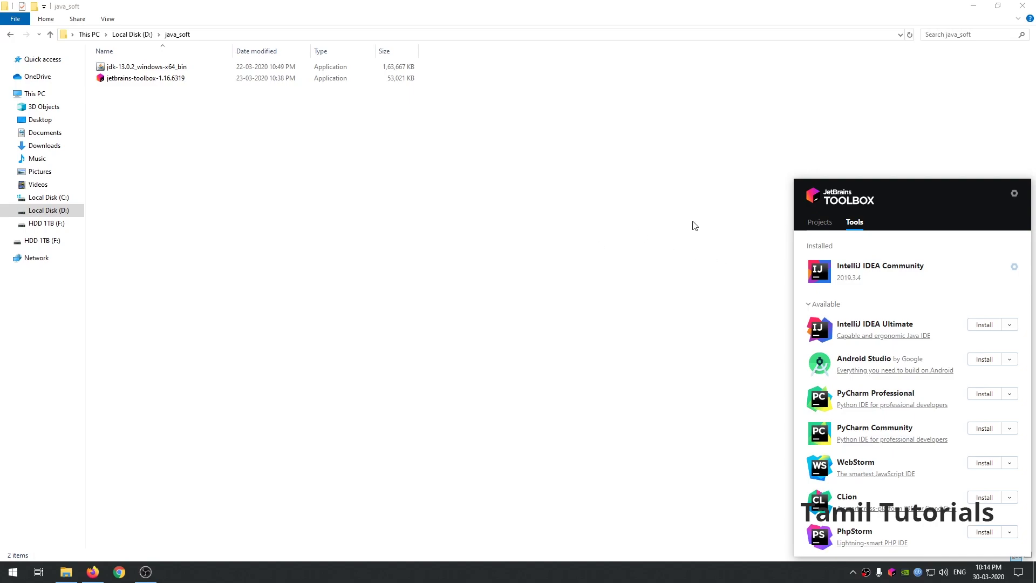
left_click(619, 247)
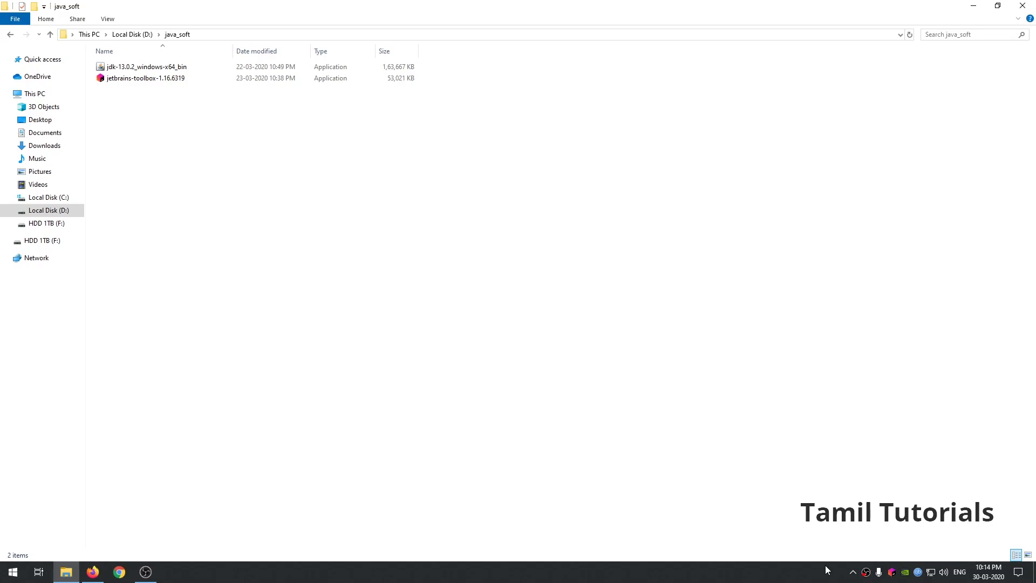
left_click(891, 576)
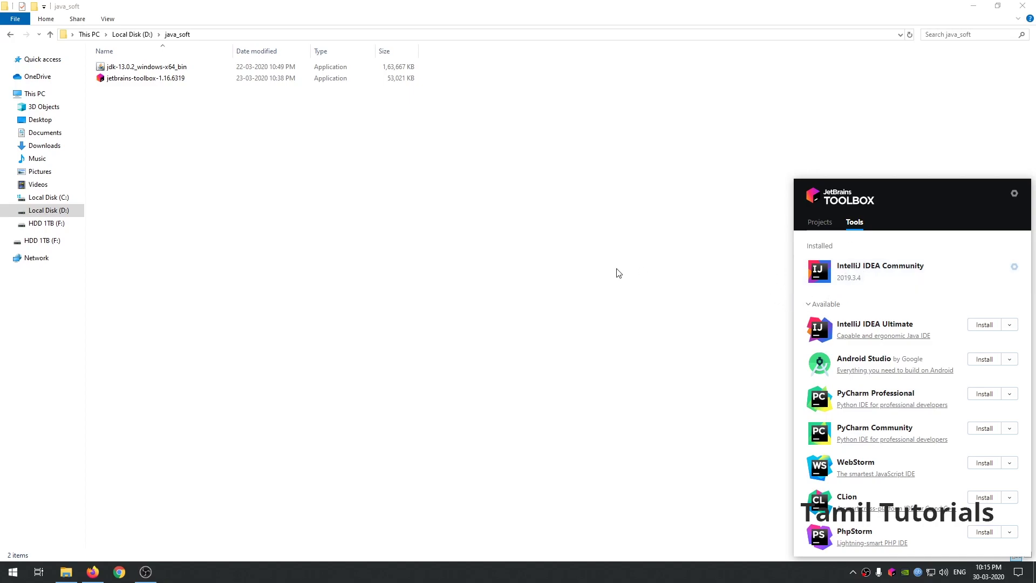
left_click(660, 274)
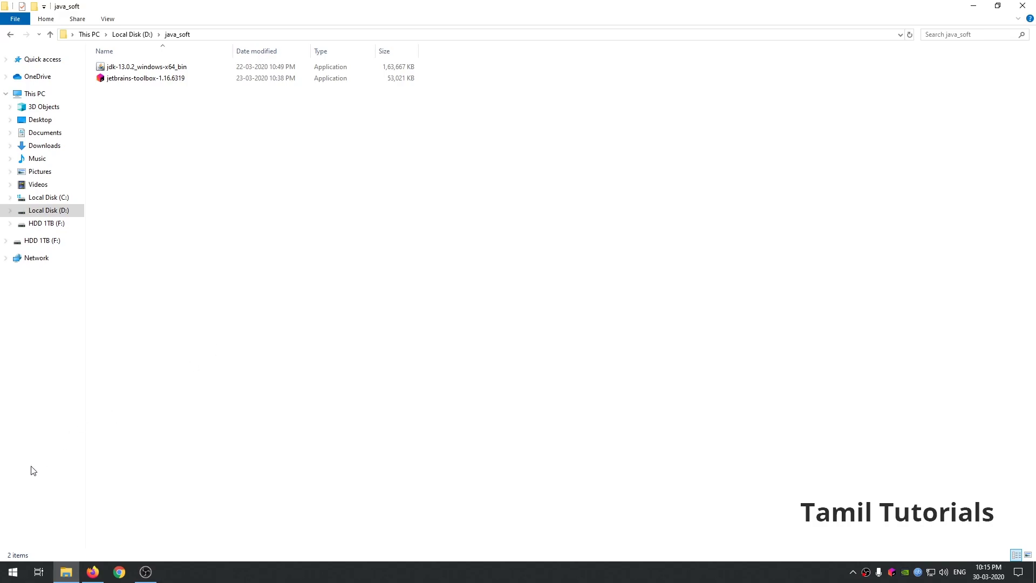
Open the Control Panel through the Windows Run dialog with the command "control panel".
right_click(16, 571)
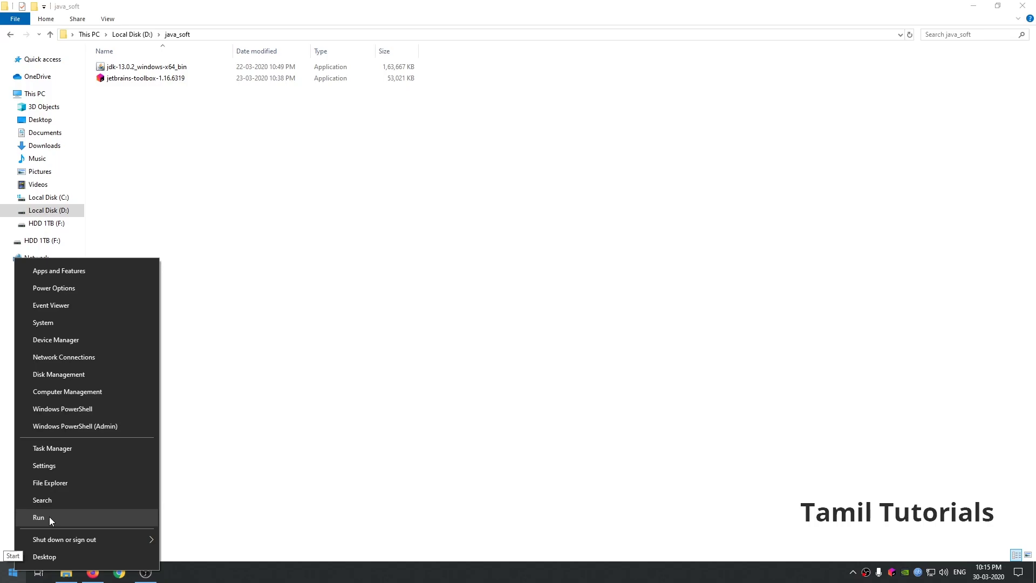
left_click(50, 516)
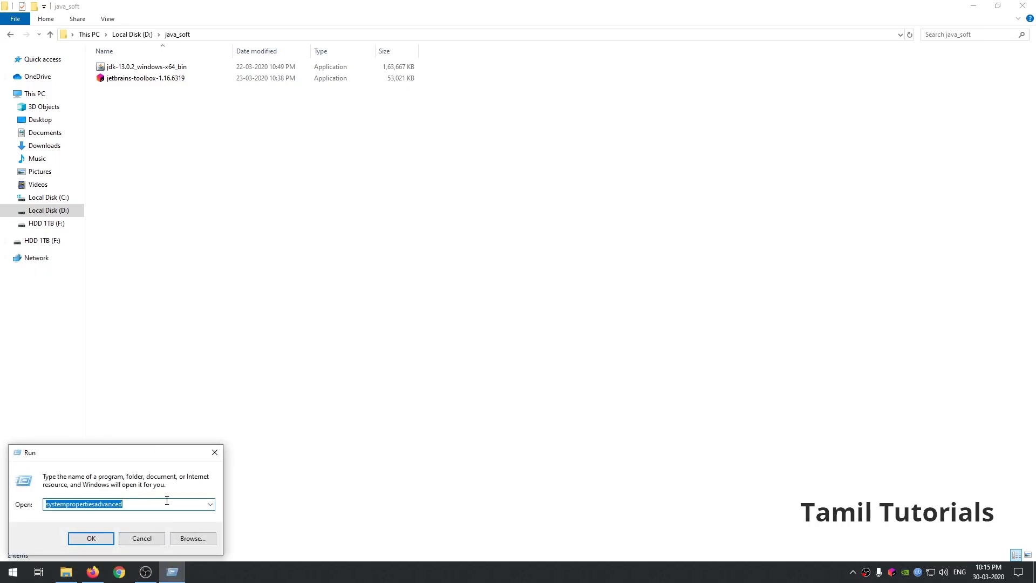
key("BackSpace")
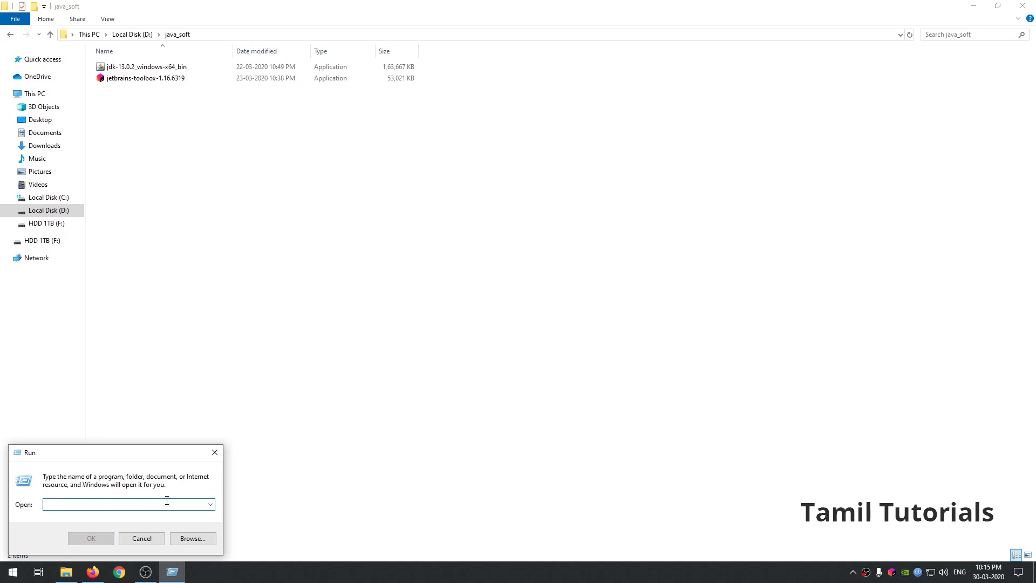
type("control panel")
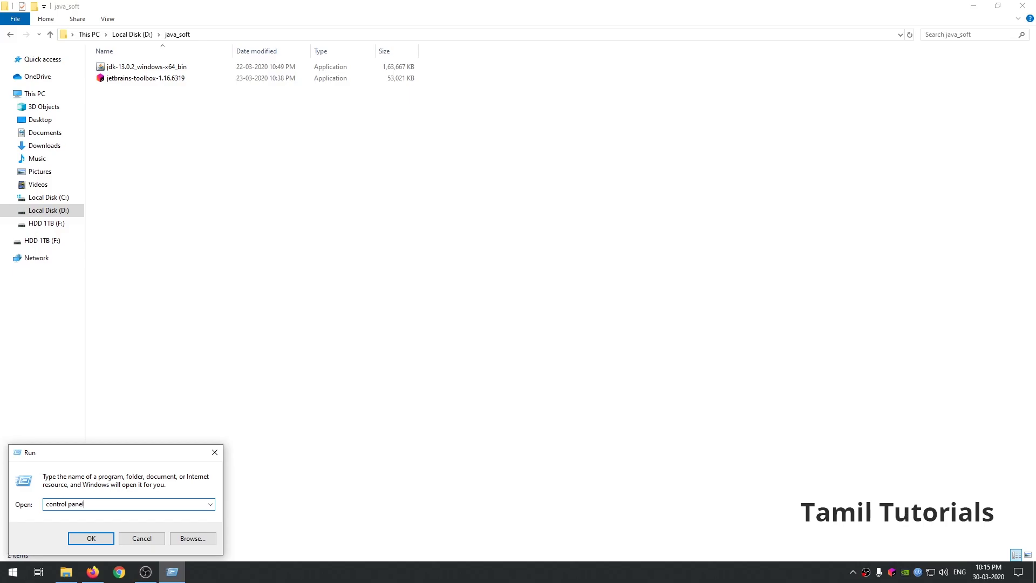
left_click(90, 539)
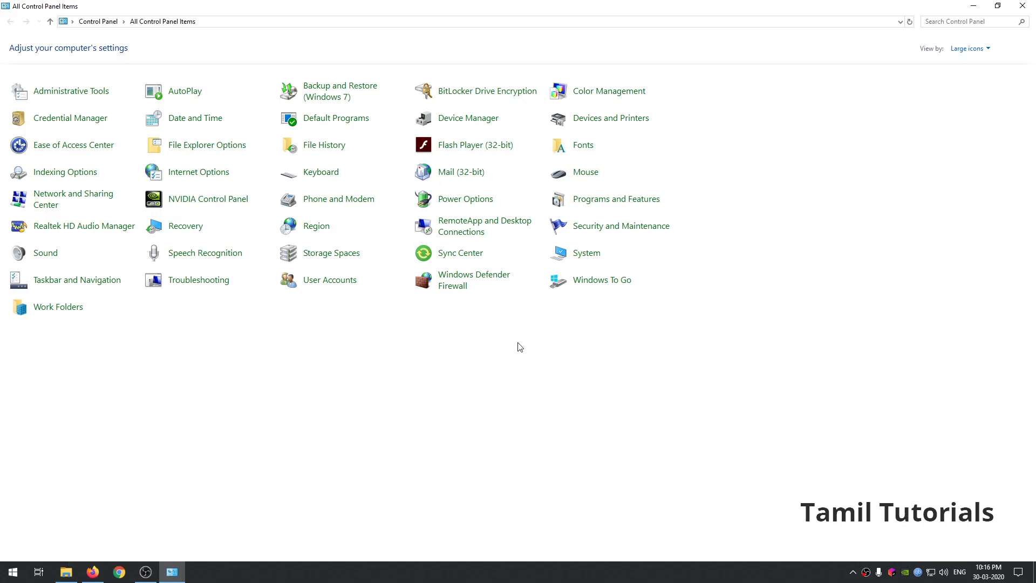
Switch to File Explorer, go to C:\Program Files\Java\jdk-13.0.2\bin and select the folder's full path.
left_click(70, 574)
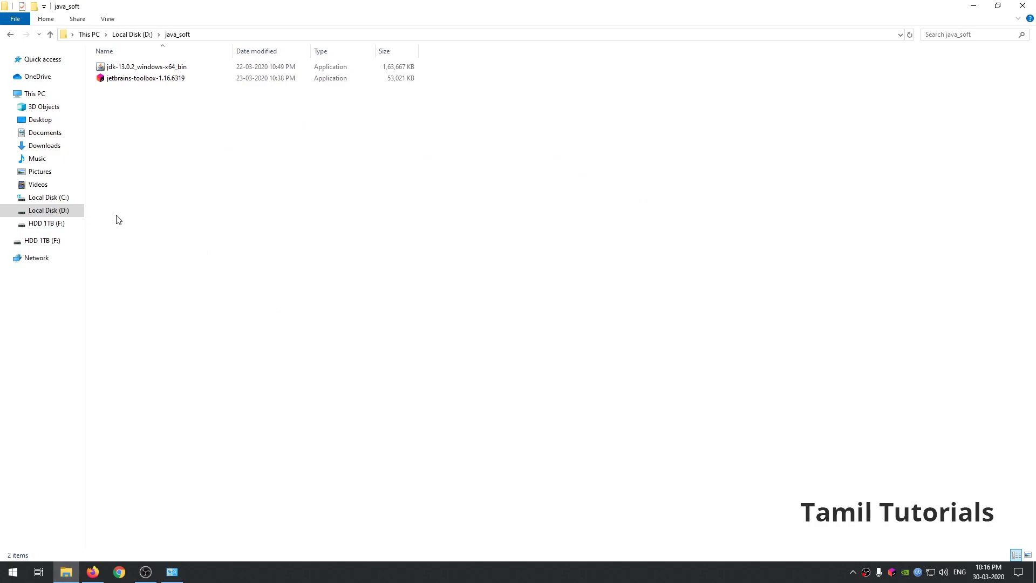
left_click(48, 197)
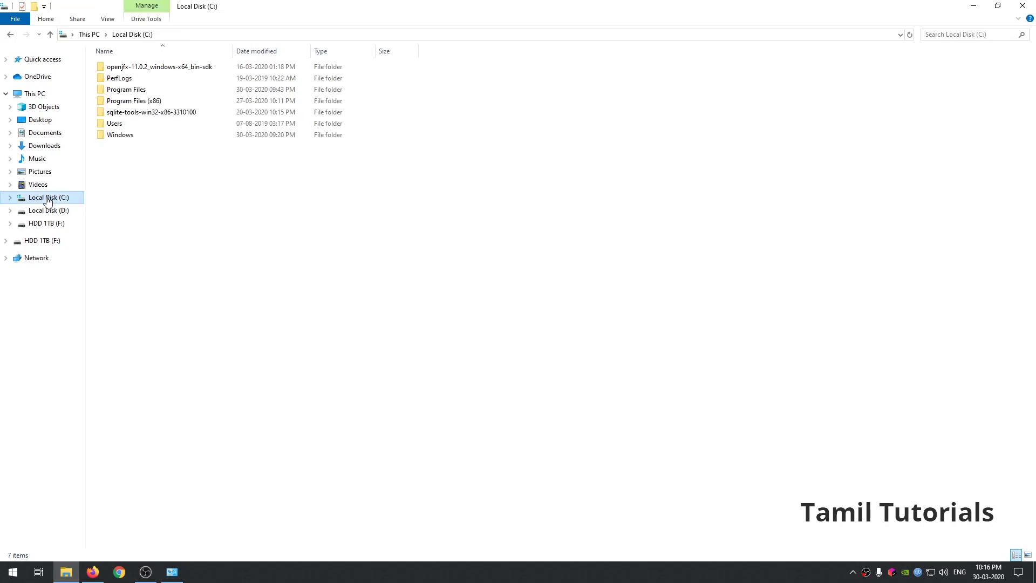
double_click(144, 91)
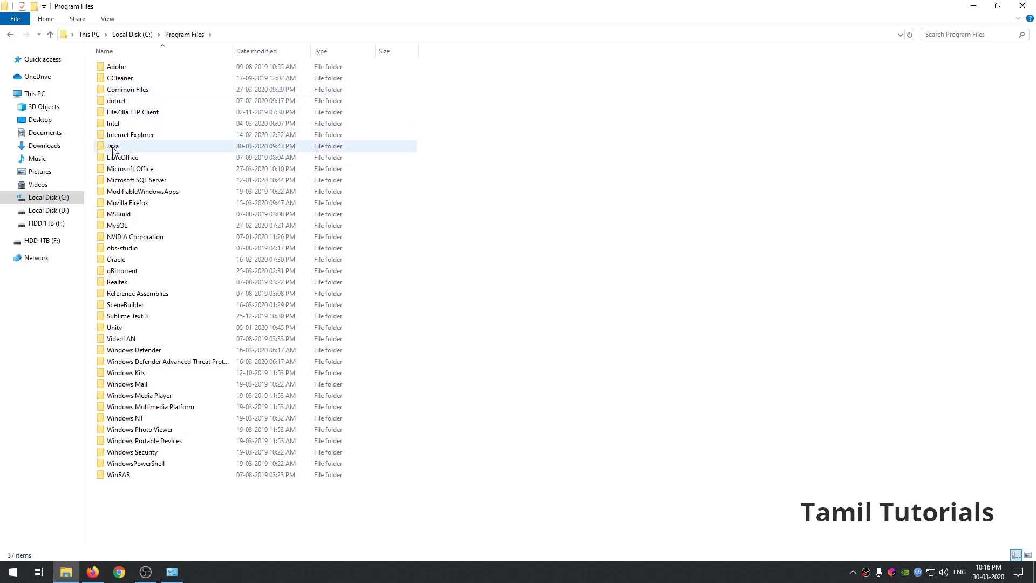
double_click(112, 147)
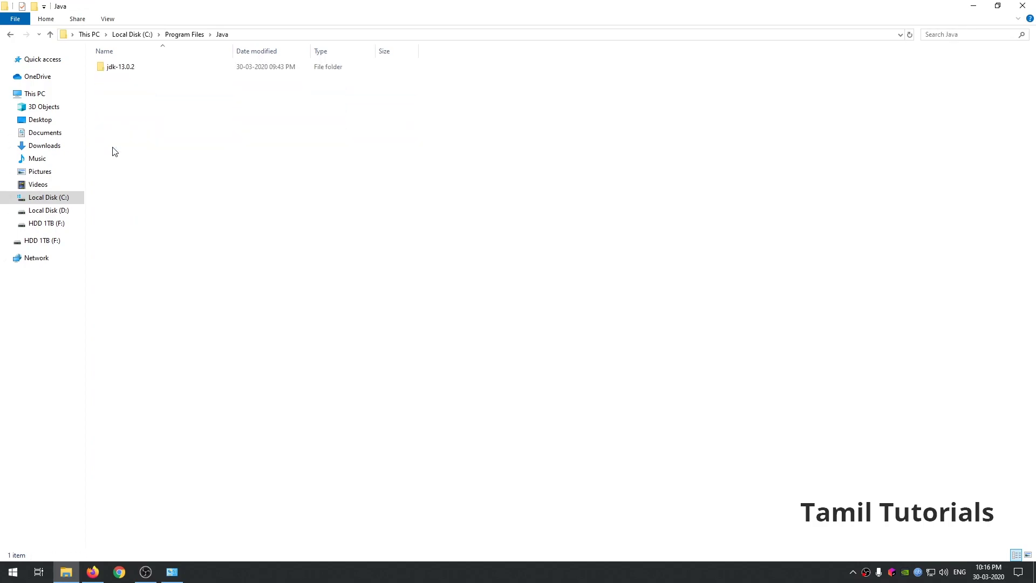
double_click(125, 72)
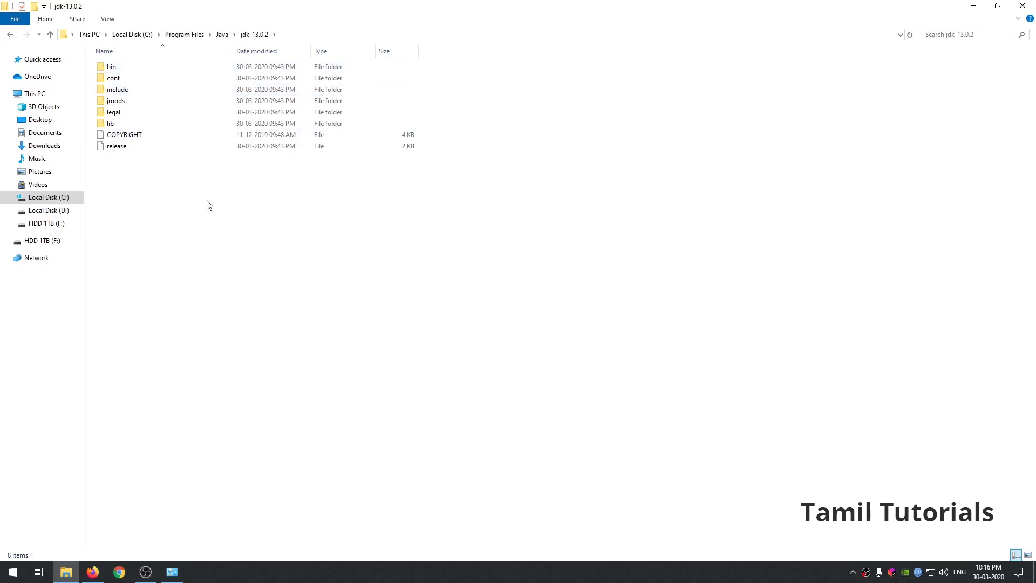
double_click(129, 68)
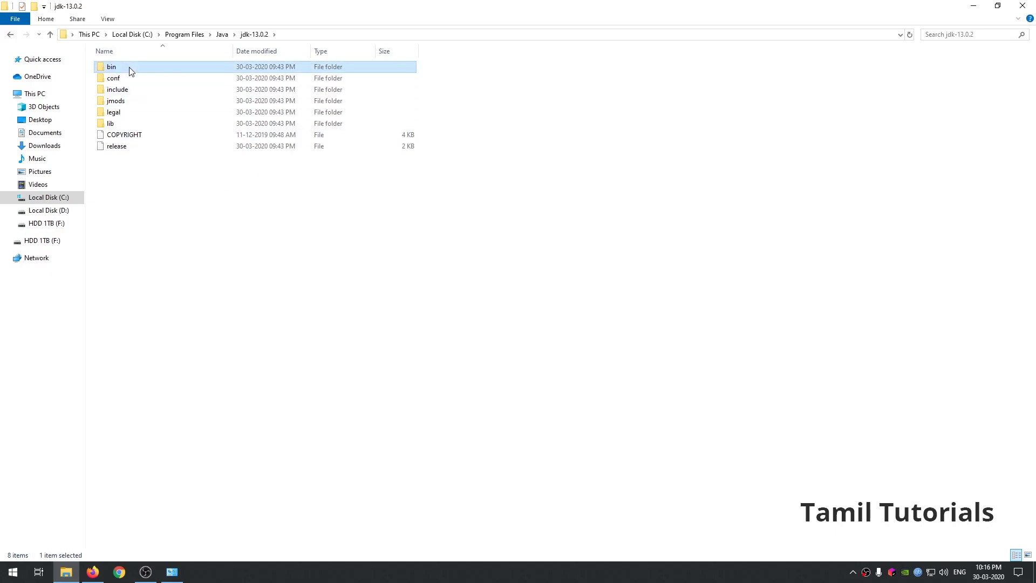
left_click(302, 35)
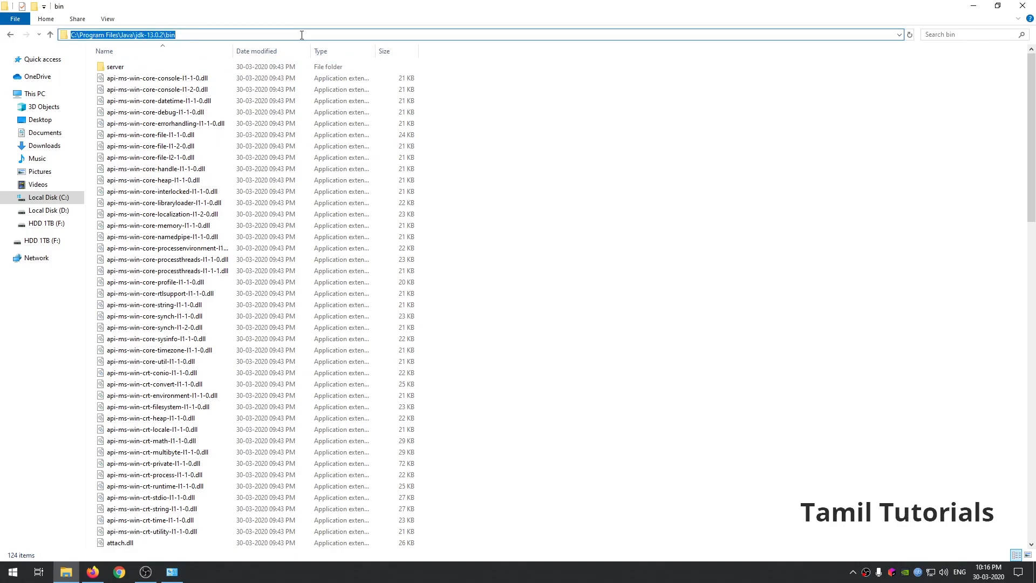
Switch back to the Control Panel and open the system Path environment variable for editing from the advanced system settings.
left_click(178, 575)
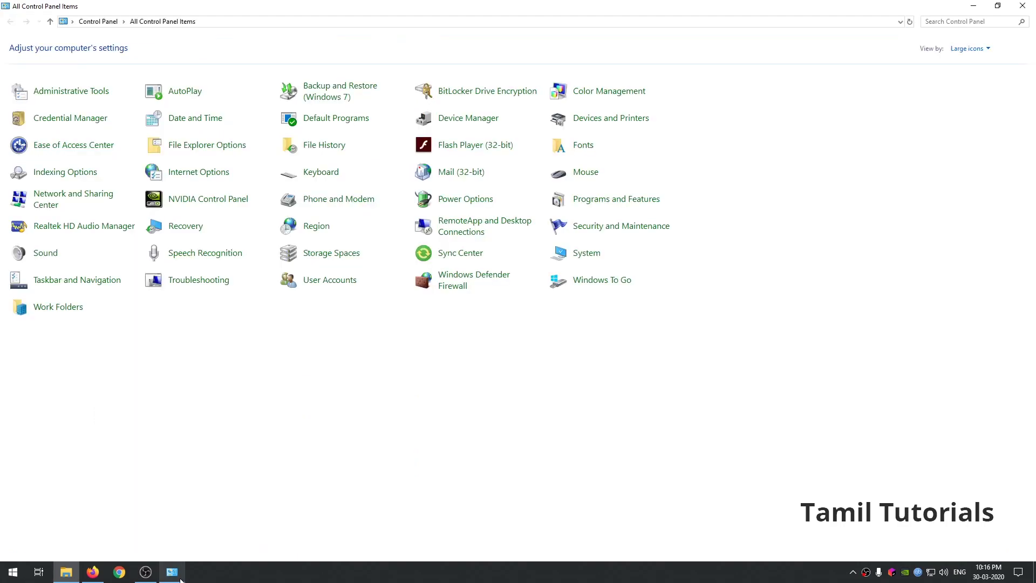
left_click(590, 258)
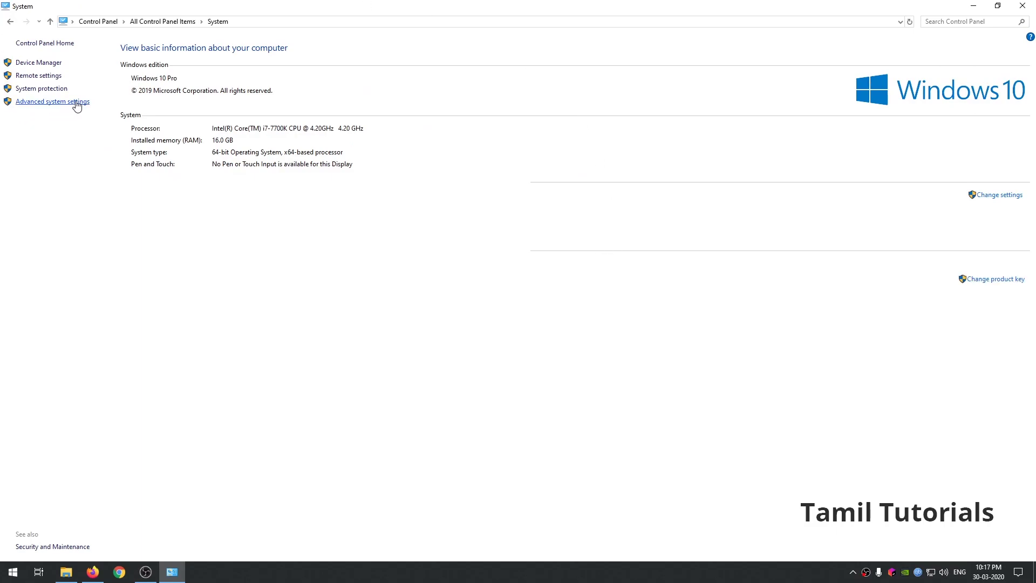
left_click(30, 101)
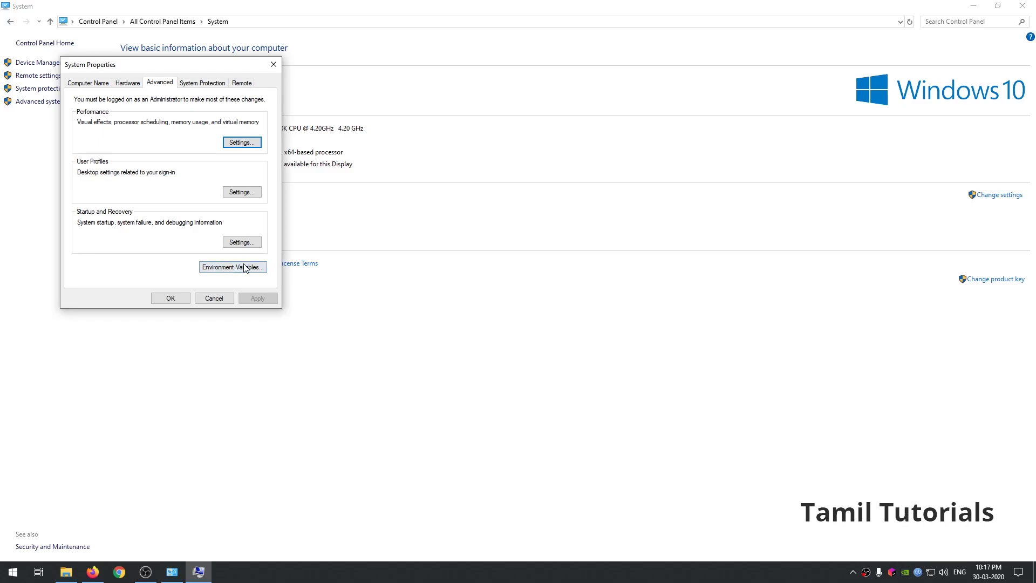
left_click(225, 268)
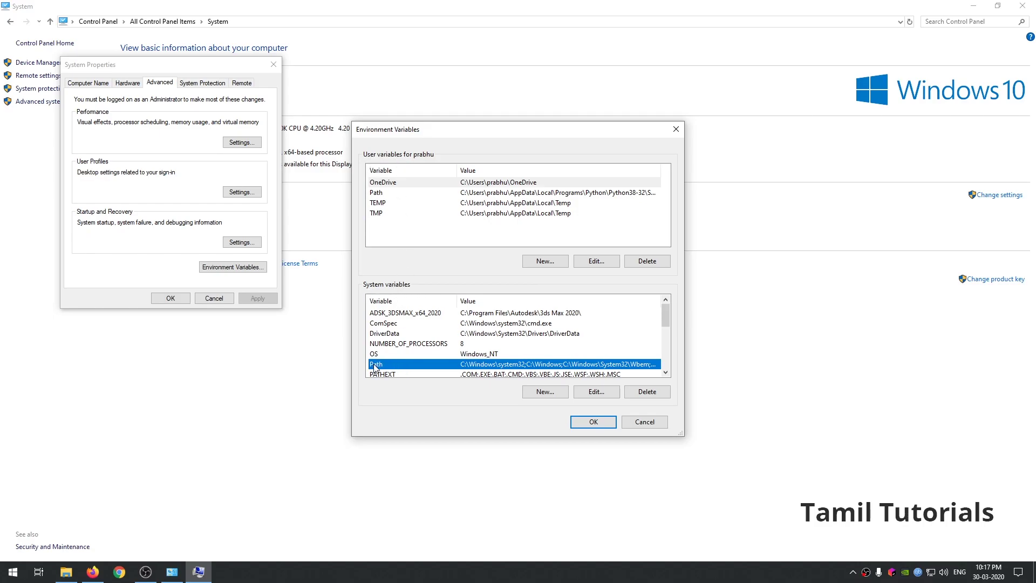
left_click(596, 392)
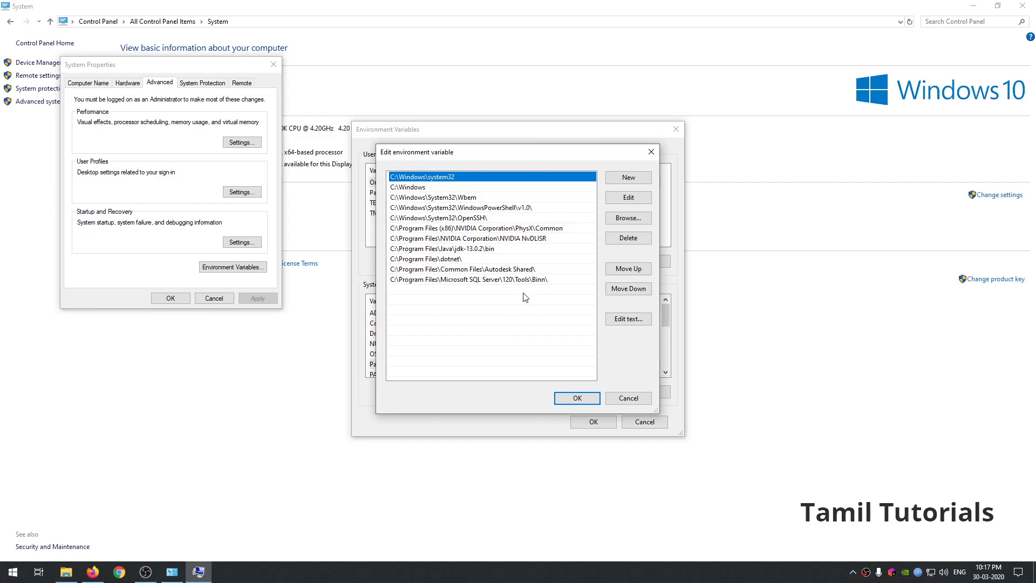
View the system Path variable as a single line of text, cancel, and reopen its list of entries.
left_click(629, 319)
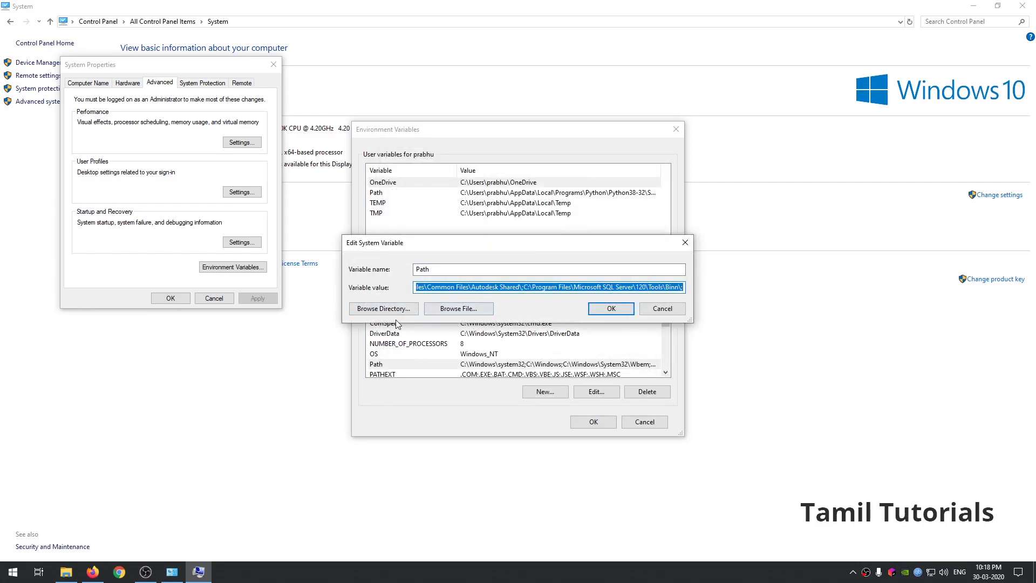
key("Tab")
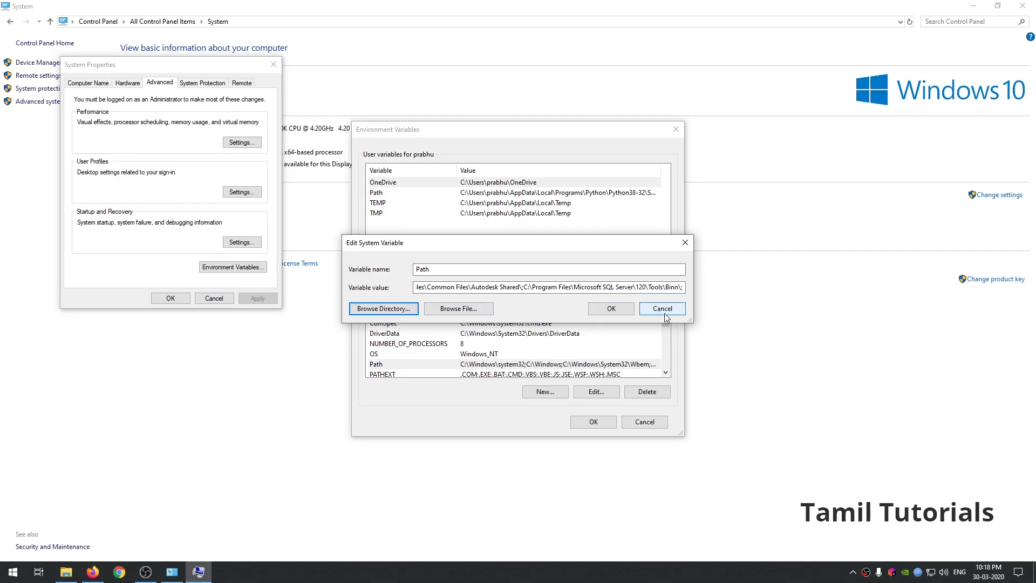
left_click(664, 313)
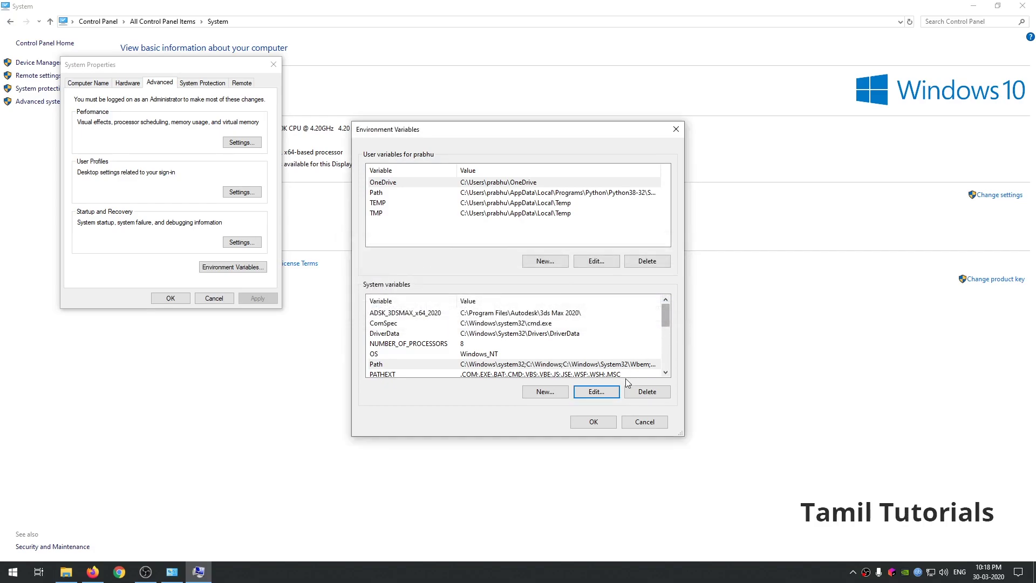
left_click(401, 363)
left_click(595, 391)
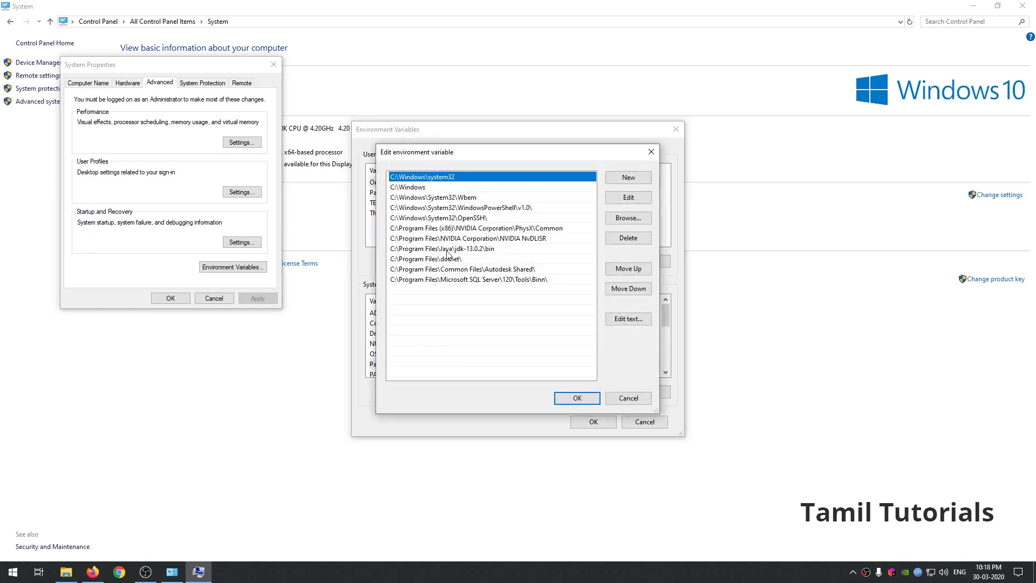
Copy the C:\Program Files\Java\jdk-13.0.2\bin entry of Path, clear it and paste the same path back in.
left_click(450, 249)
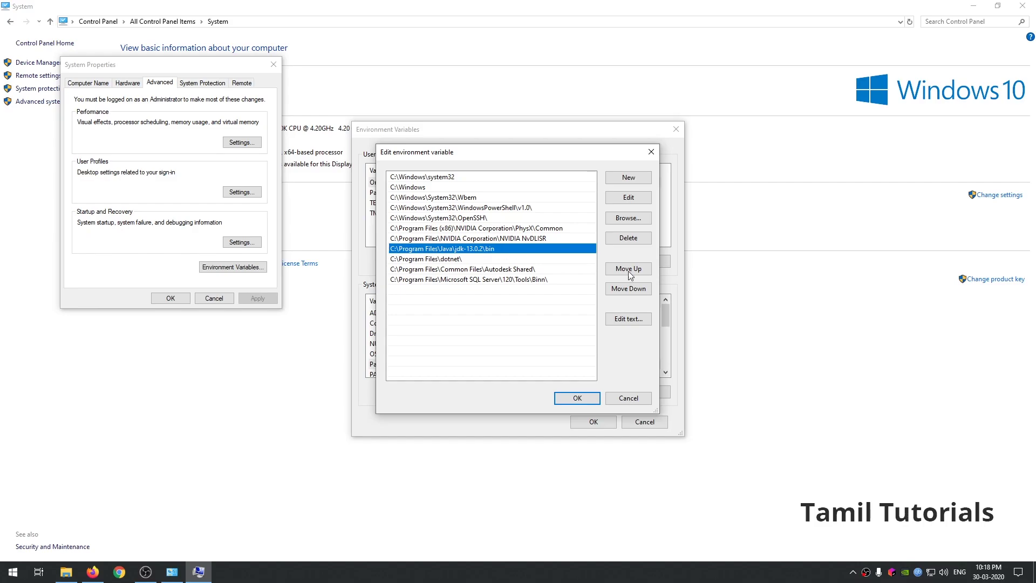
left_click(396, 251)
key("ctrl+c")
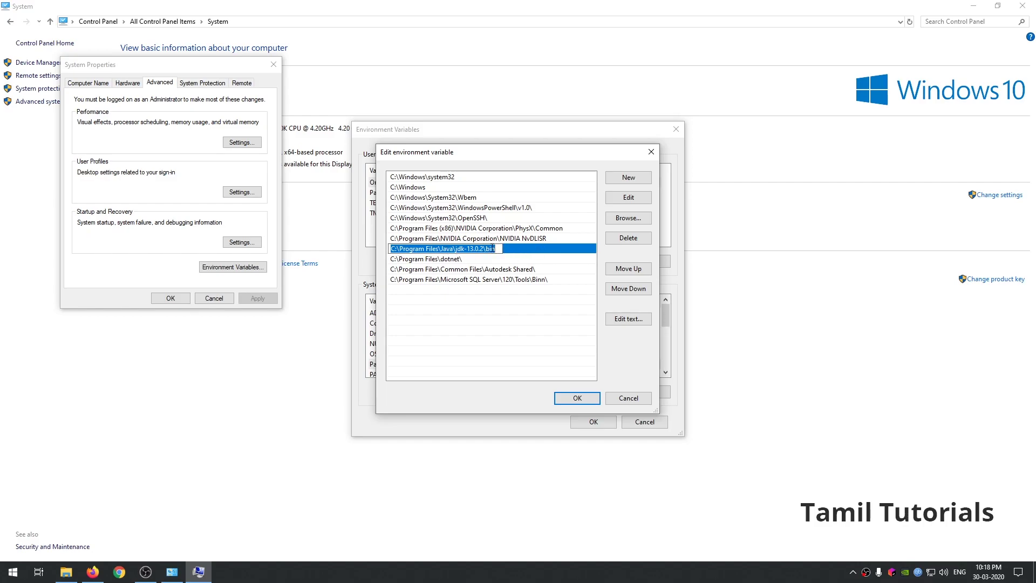
key("BackSpace")
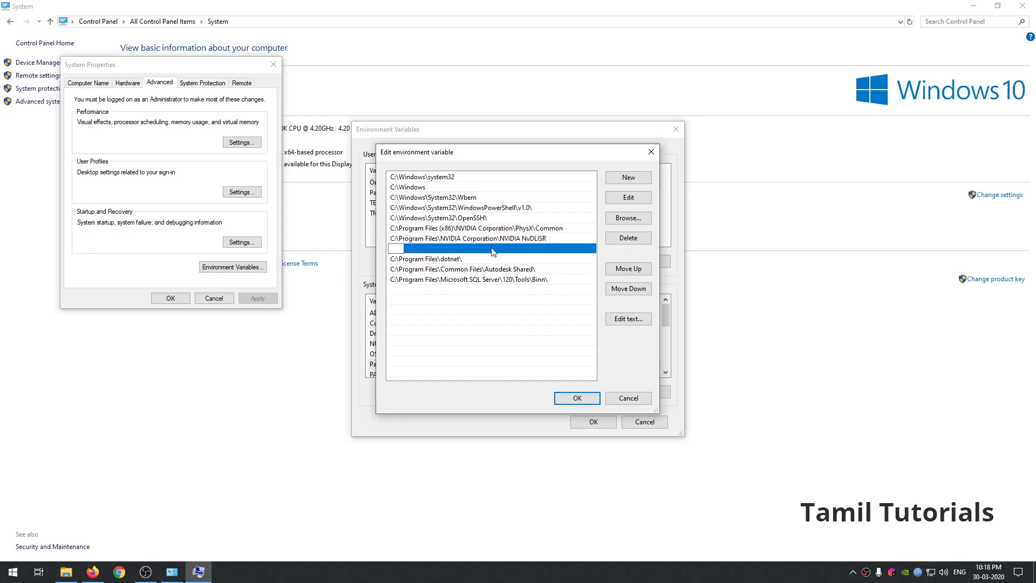
key("ctrl+v")
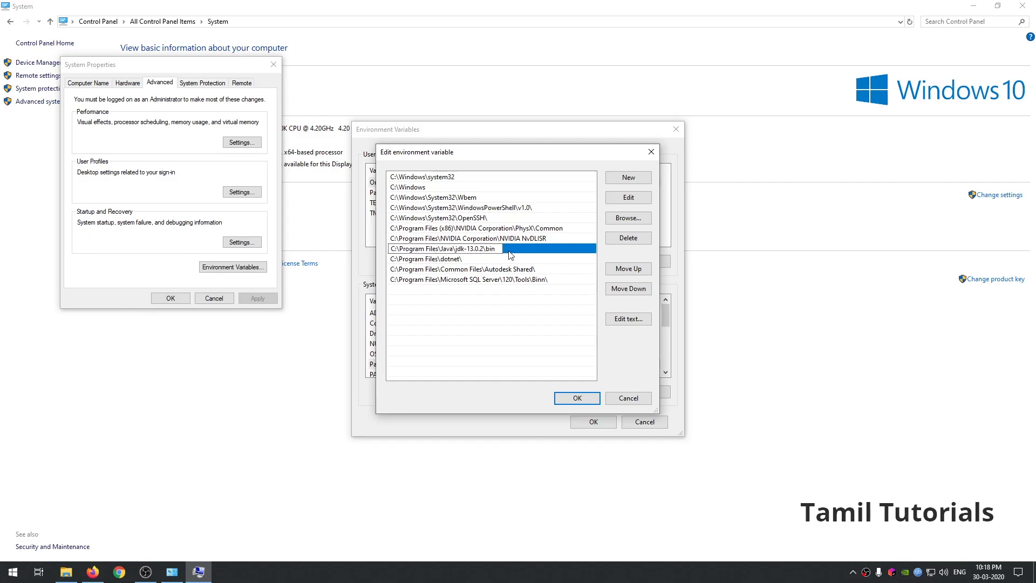
key("Return")
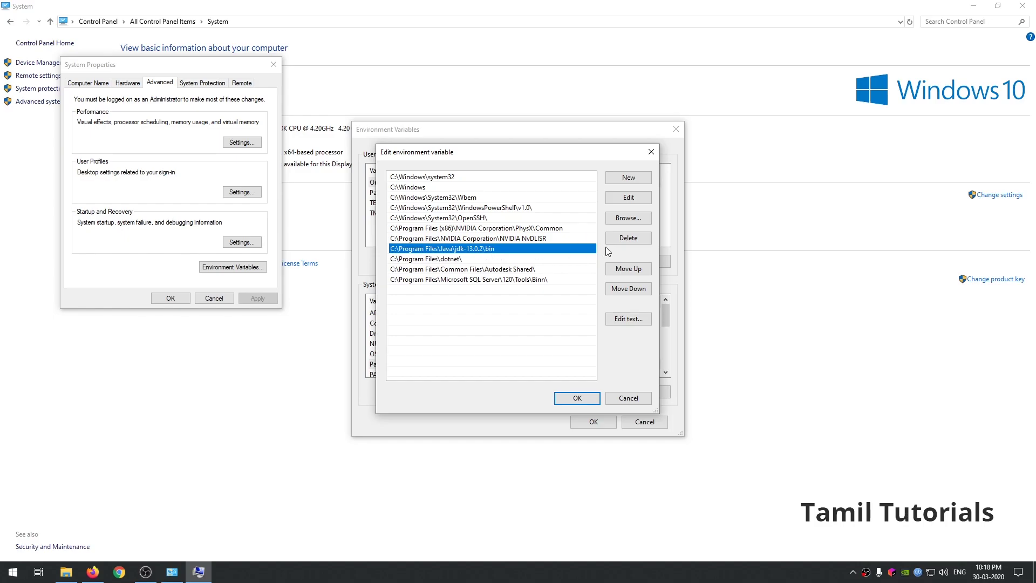
Delete the JDK entry, add C:\Program Files\Java\jdk-13.0.2\bin as a new Path entry and accept the list.
left_click(624, 239)
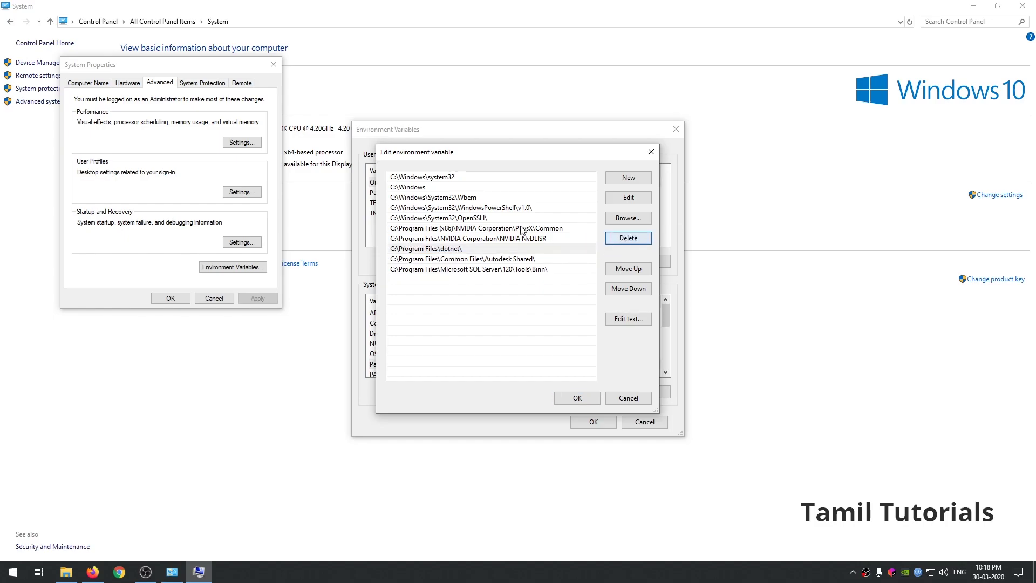
left_click(632, 183)
key("ctrl+v")
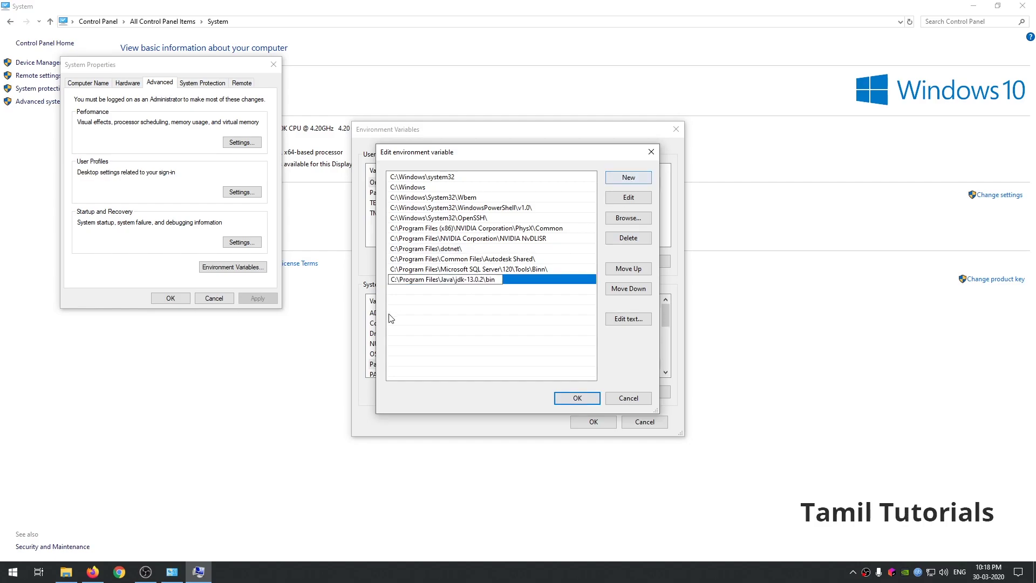
left_click(489, 301)
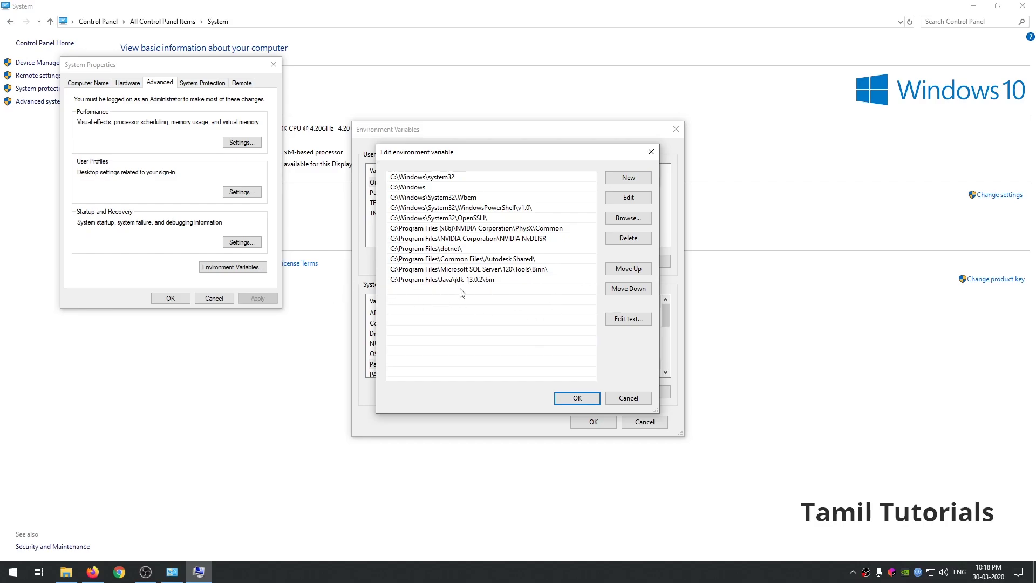
left_click(576, 400)
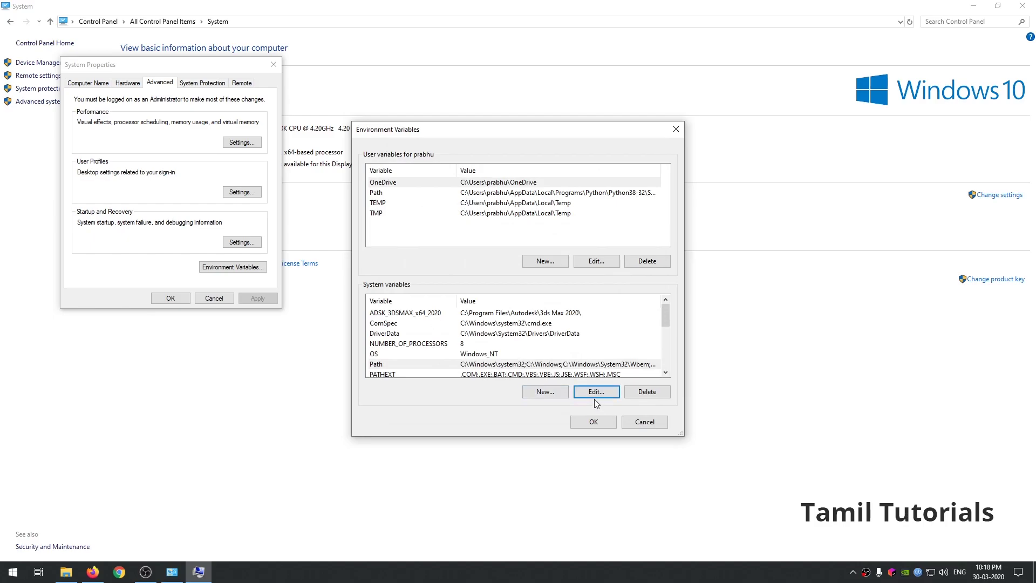
Reopen Path to inspect its value in text form, cancel, and return to the entry list.
left_click(595, 392)
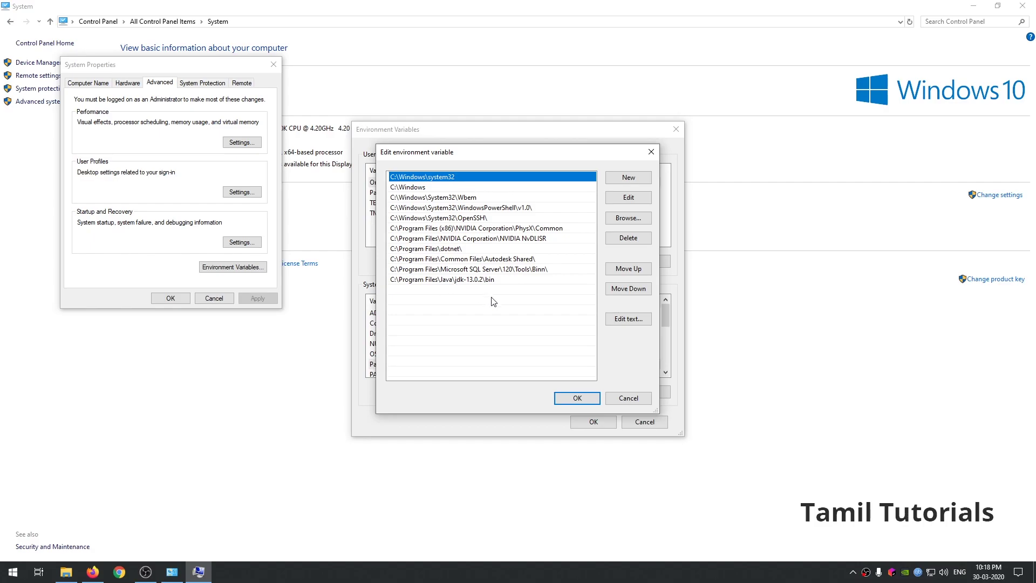
left_click(628, 319)
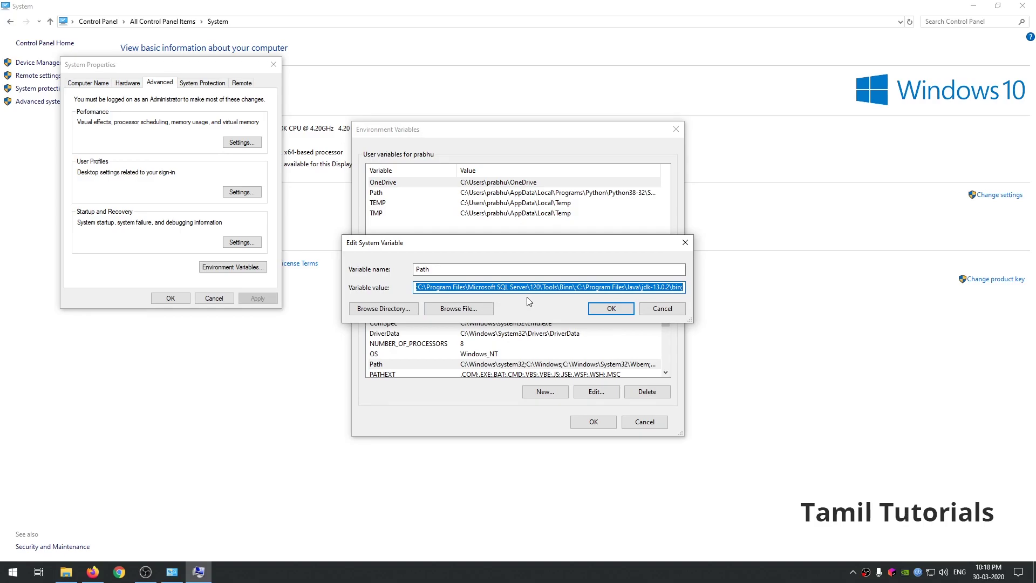
left_click(662, 310)
left_click(596, 391)
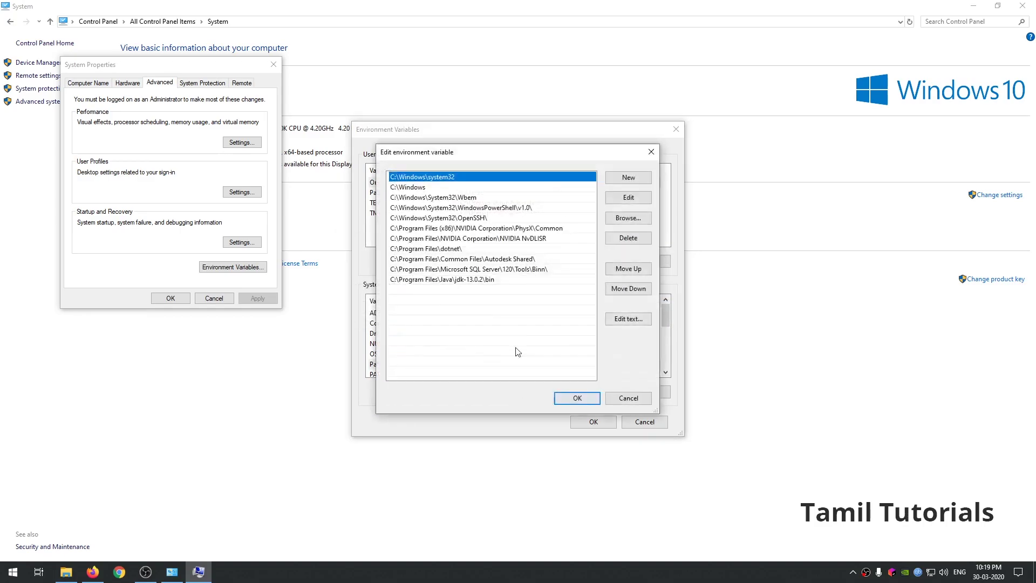
Remove the C:\Program Files\Java\jdk-13.0.2\bin entry from Path, decline switching to text editing, and save the list.
left_click(468, 281)
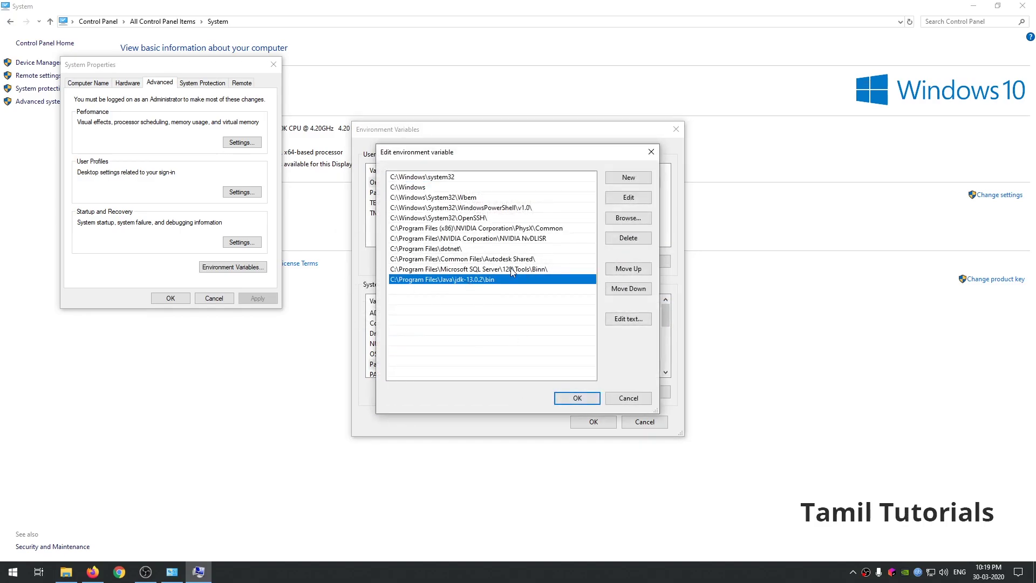
left_click(629, 239)
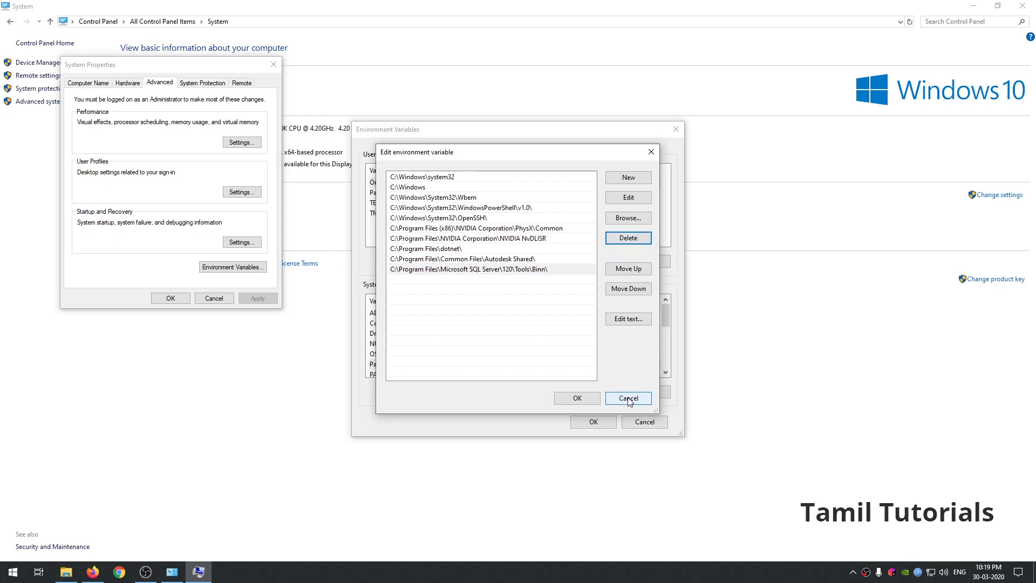
left_click(622, 323)
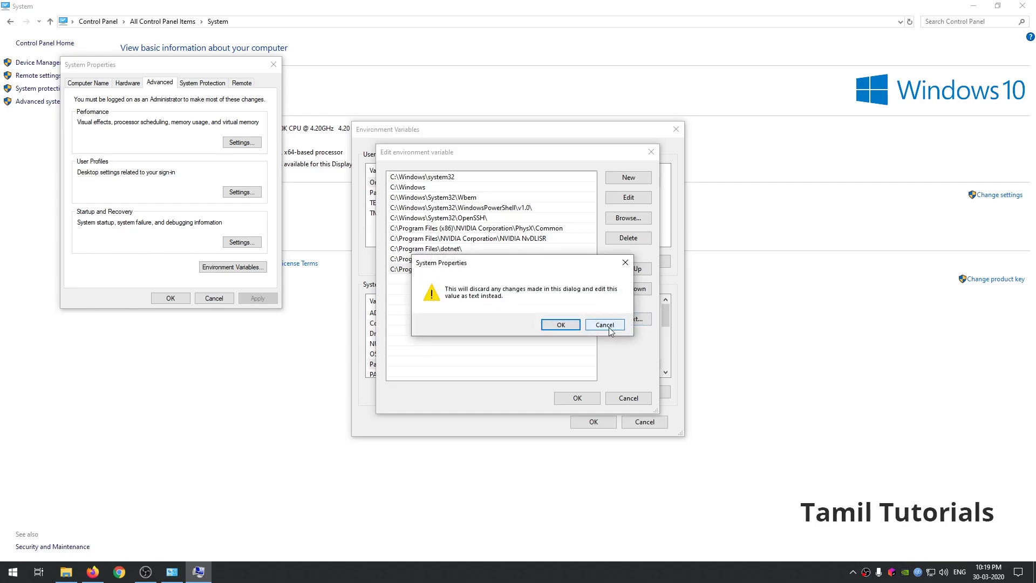
left_click(610, 326)
left_click(588, 399)
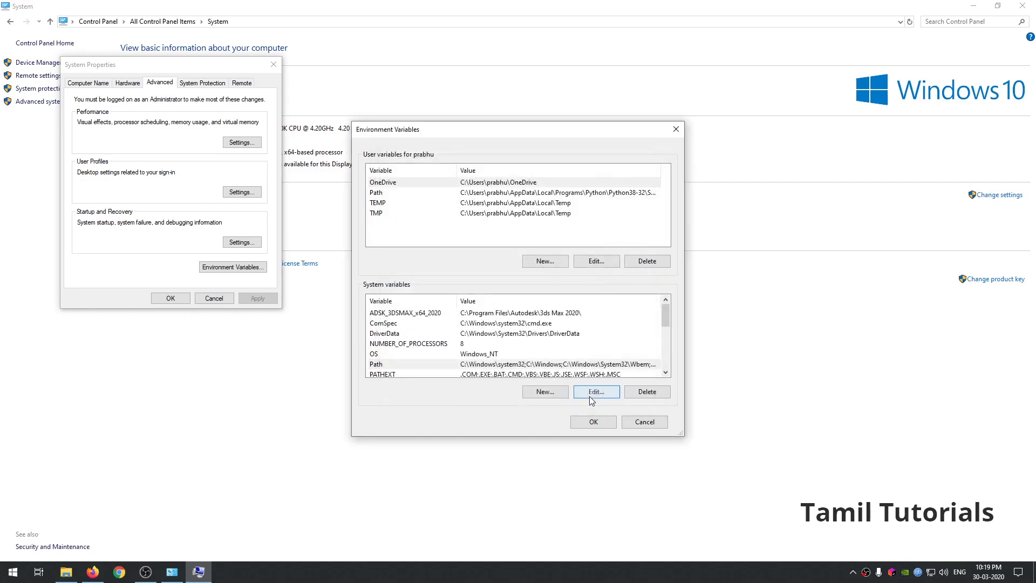
Edit Path as text, append the copied path "C:\Program Files\Java\jdk-13.0.2\bin;" at the end of the value, and accept it.
left_click(595, 393)
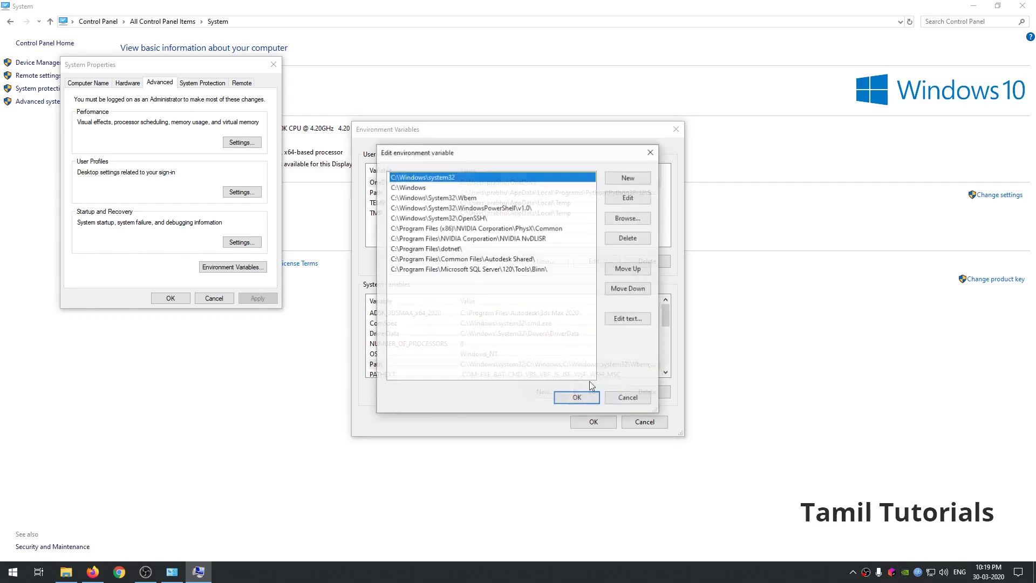
left_click(627, 319)
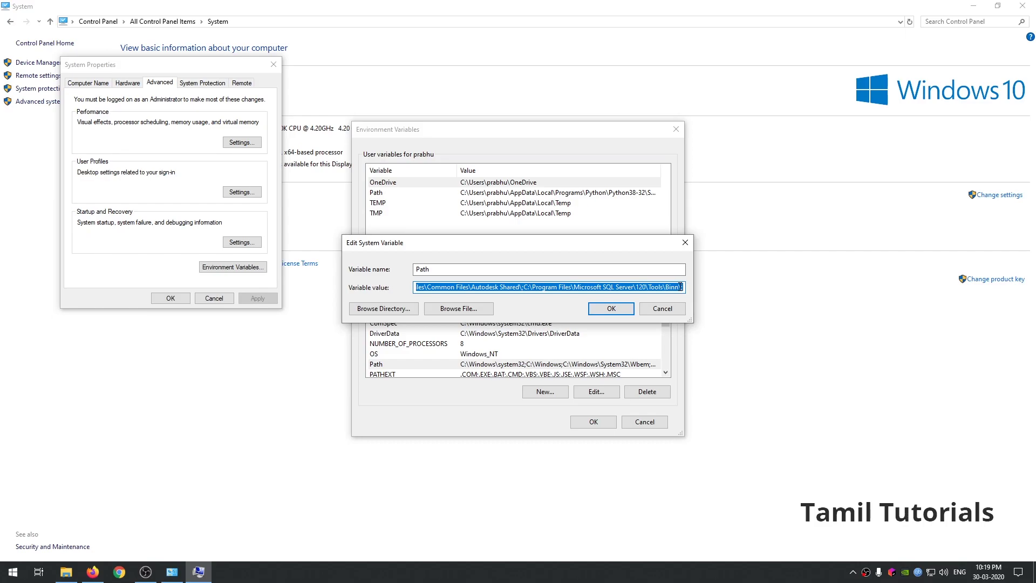
left_click(581, 286)
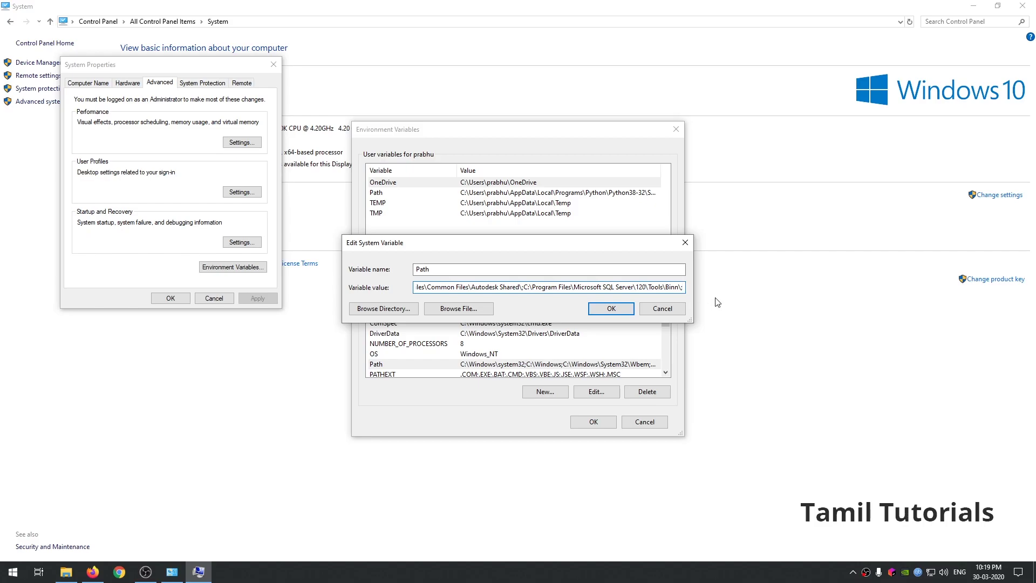
key("ctrl+v")
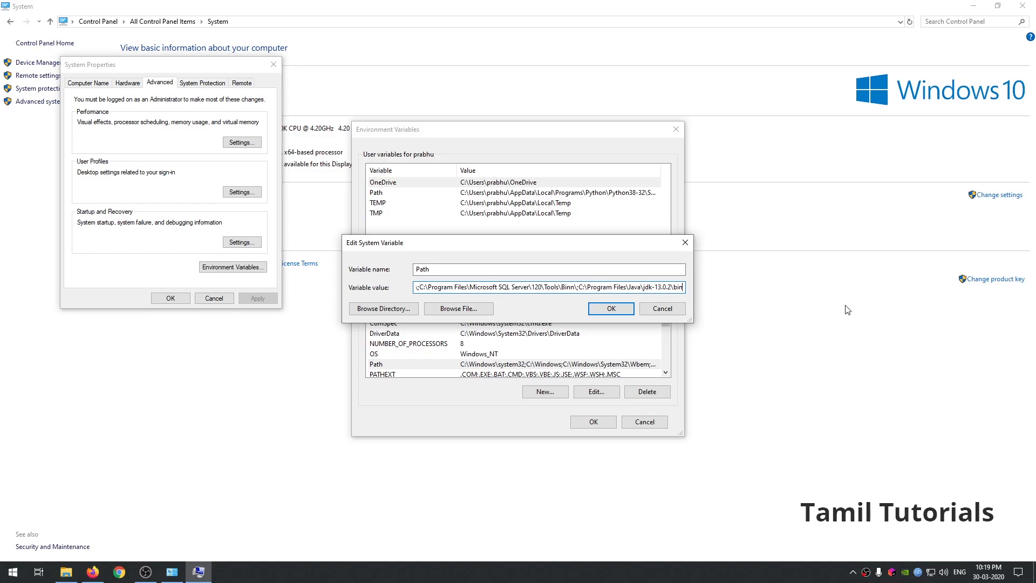
type(";")
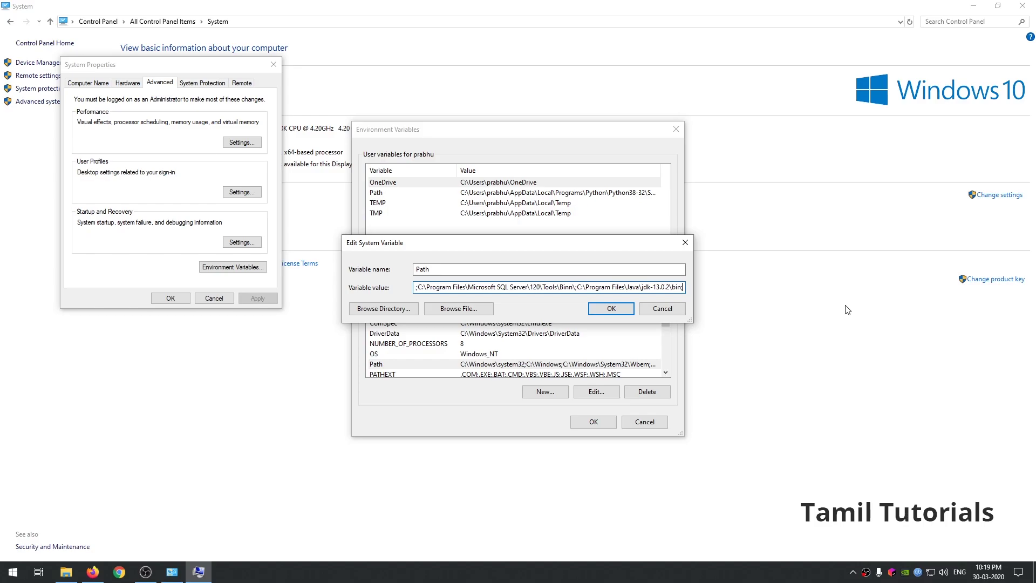
left_click(623, 313)
Confirm the environment variable and system property changes and close the Control Panel window.
left_click(604, 425)
left_click(168, 298)
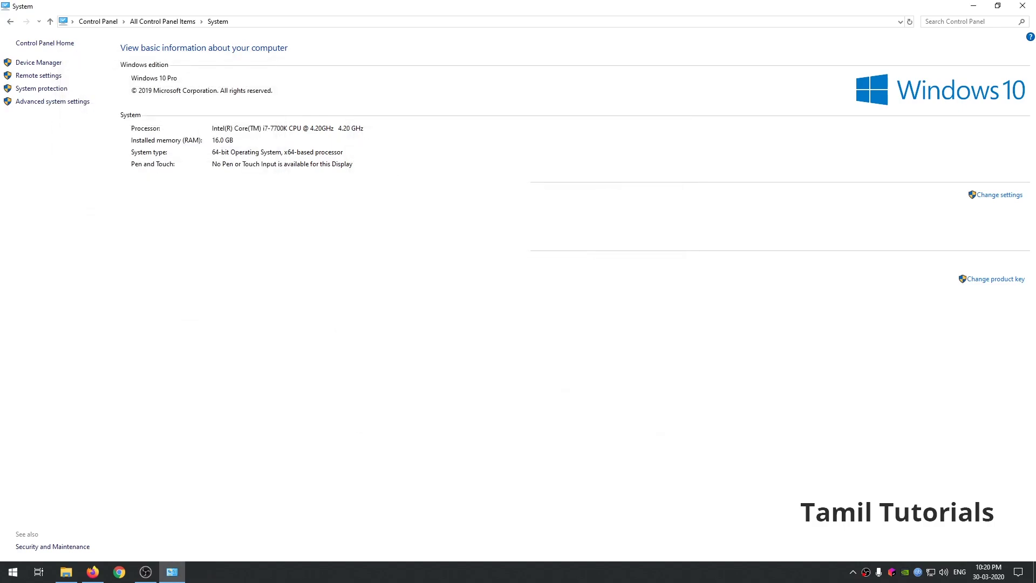
left_click(1023, 6)
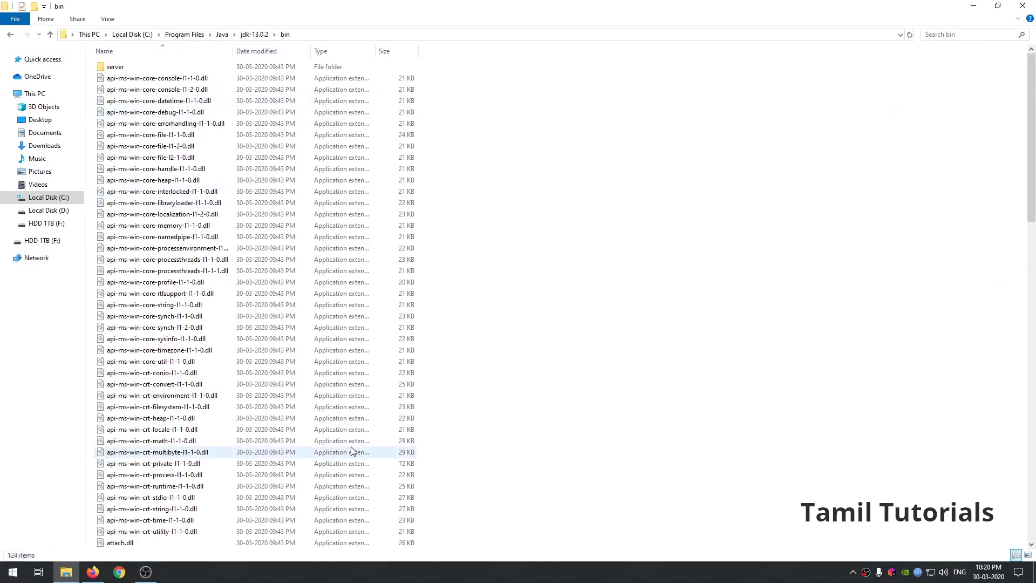
Check the Java installation by running "java --version" in a Command Prompt started through Run with "cmd", and exit the prompt.
key("super+x")
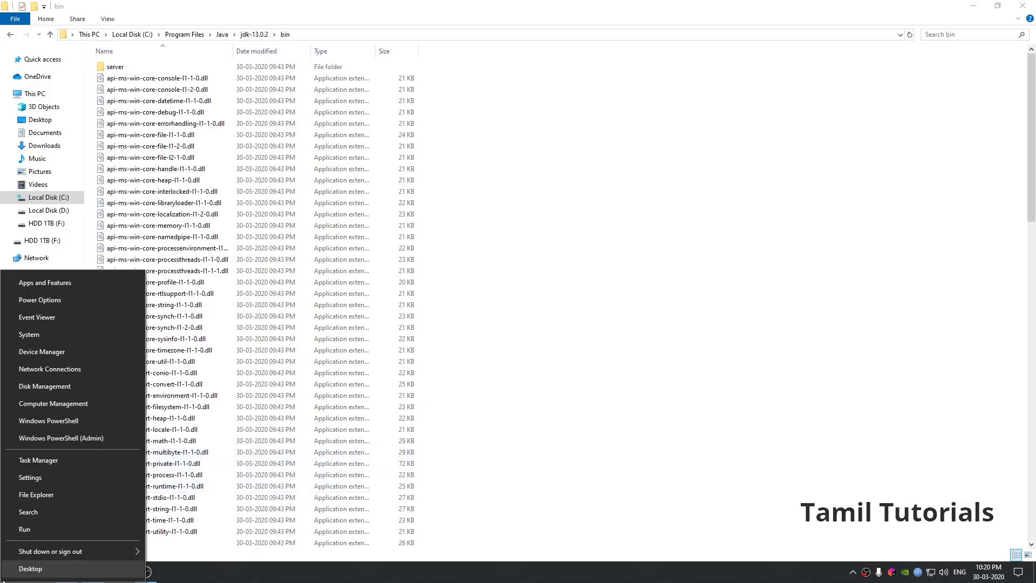
left_click(21, 532)
type("cmd")
key("Return")
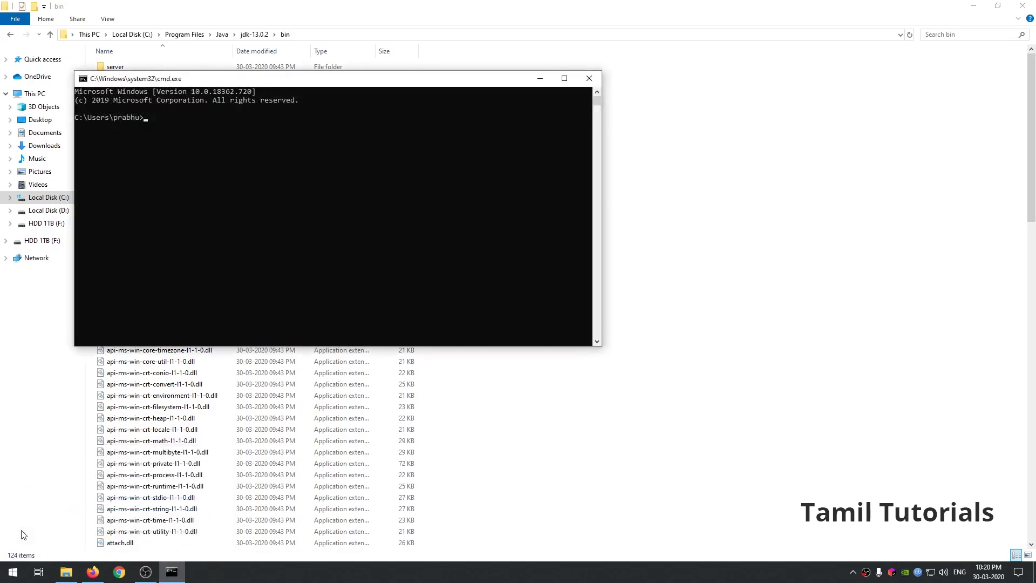
type("java --version")
key("Return")
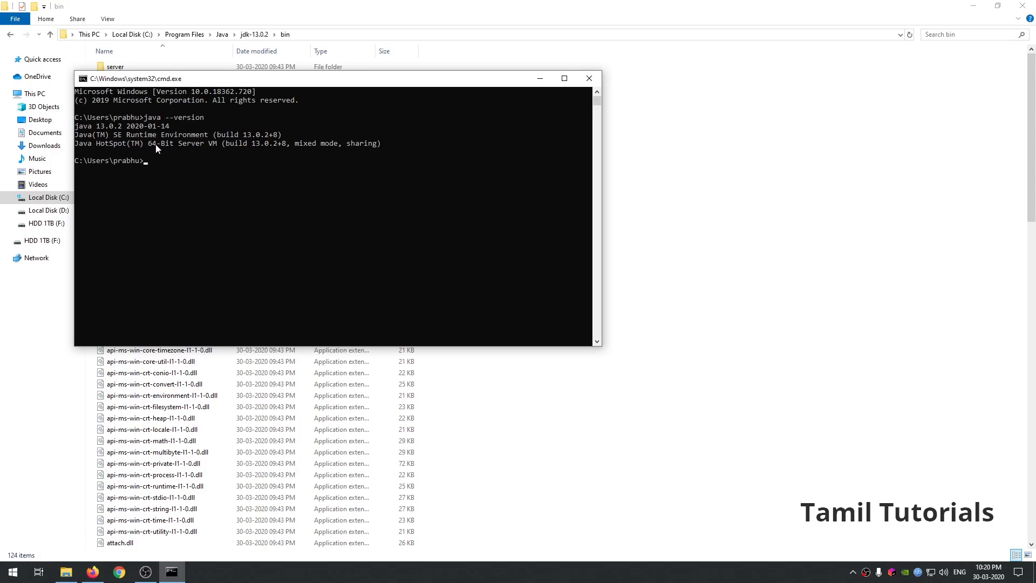
type("xit")
key("Return")
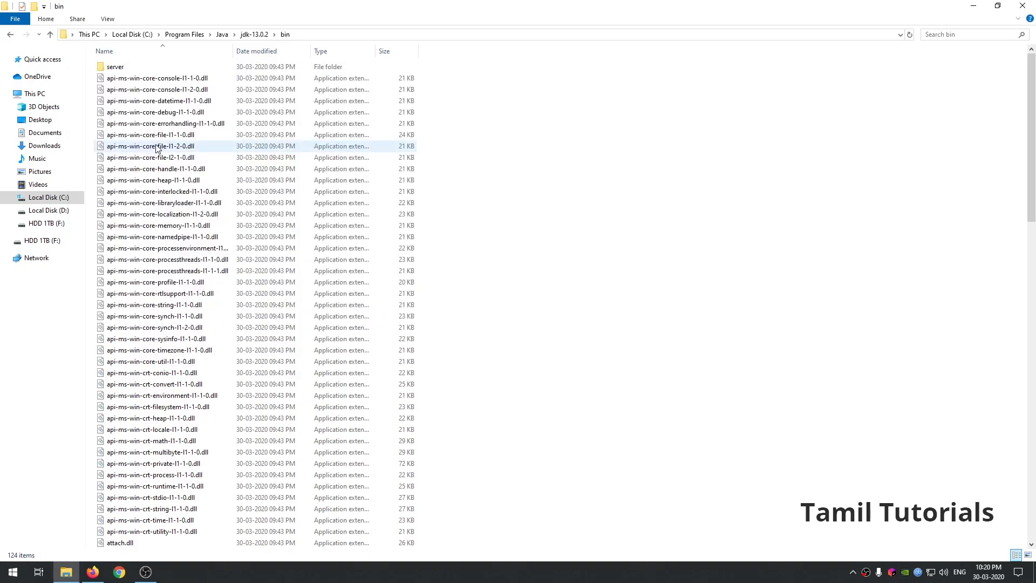
Launch the installed IntelliJ IDEA Community from JetBrains Toolbox.
left_click(892, 575)
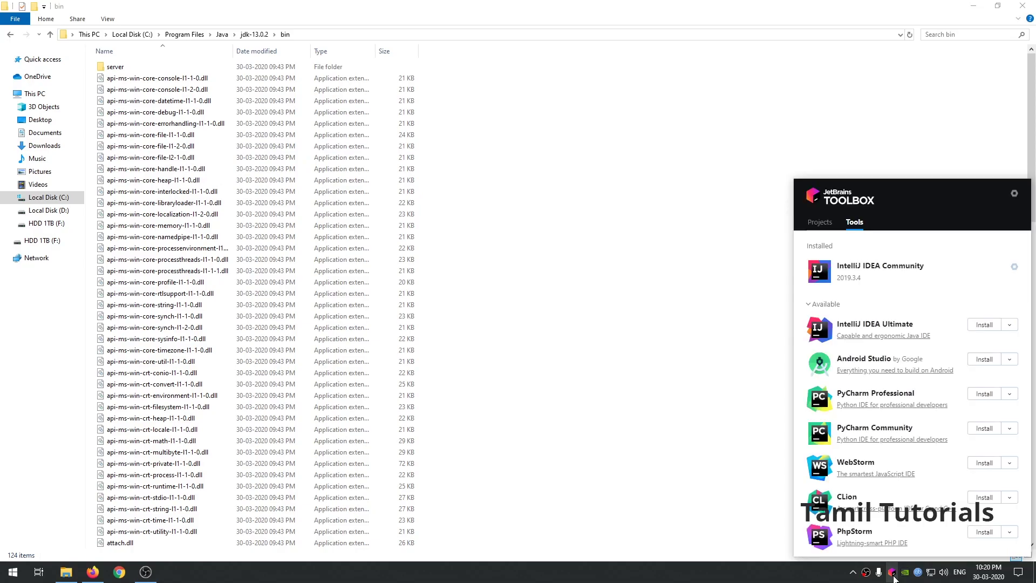
left_click(845, 275)
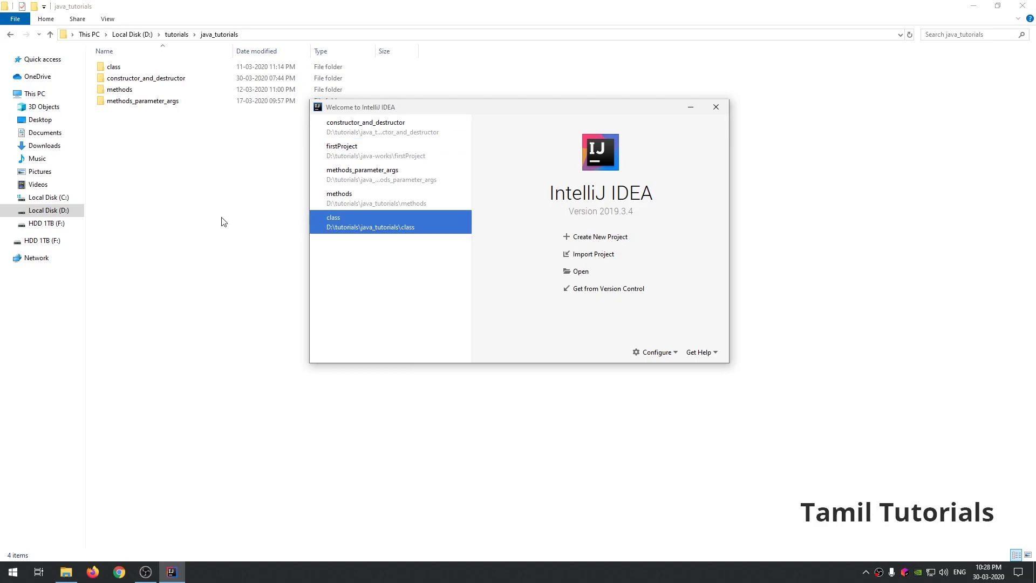
Switch to File Explorer and copy the full path of the D:\tutorials\java_tutorials folder.
left_click(195, 162)
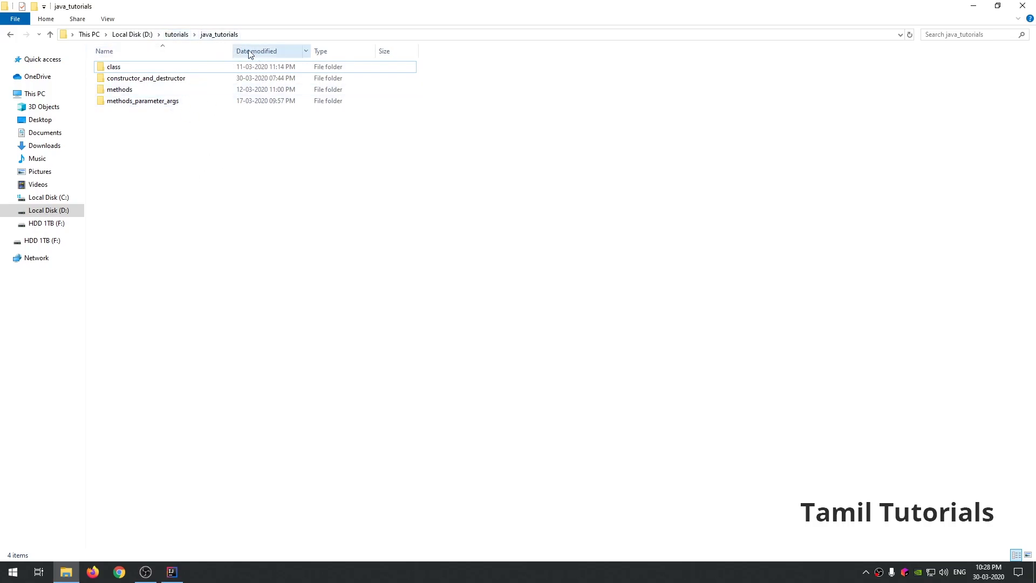
left_click(243, 35)
key("ctrl+c")
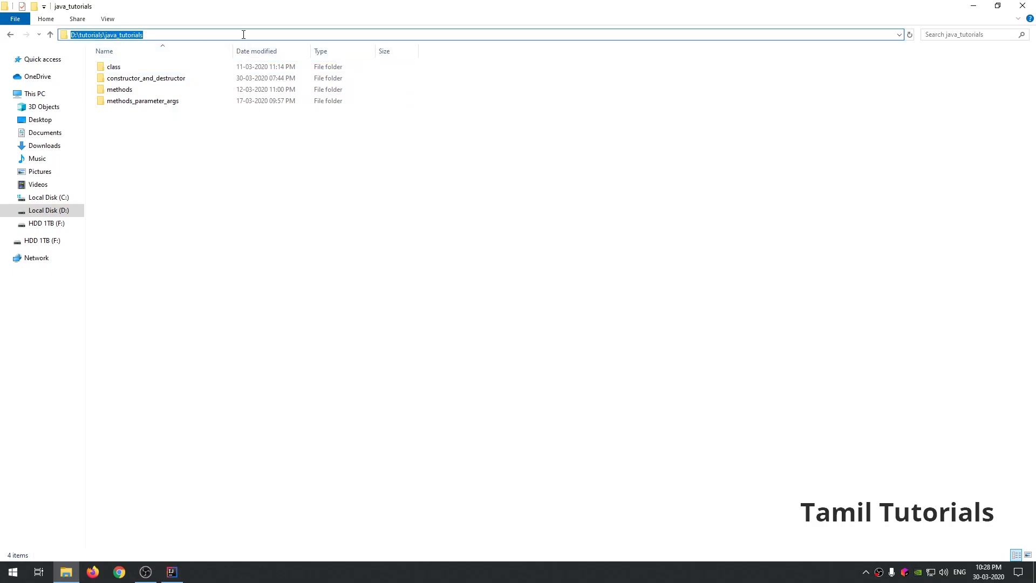
Switch to IntelliJ IDEA, start a new Java project and keep SDK 13 (java version "13.0.2") as the project SDK.
left_click(172, 571)
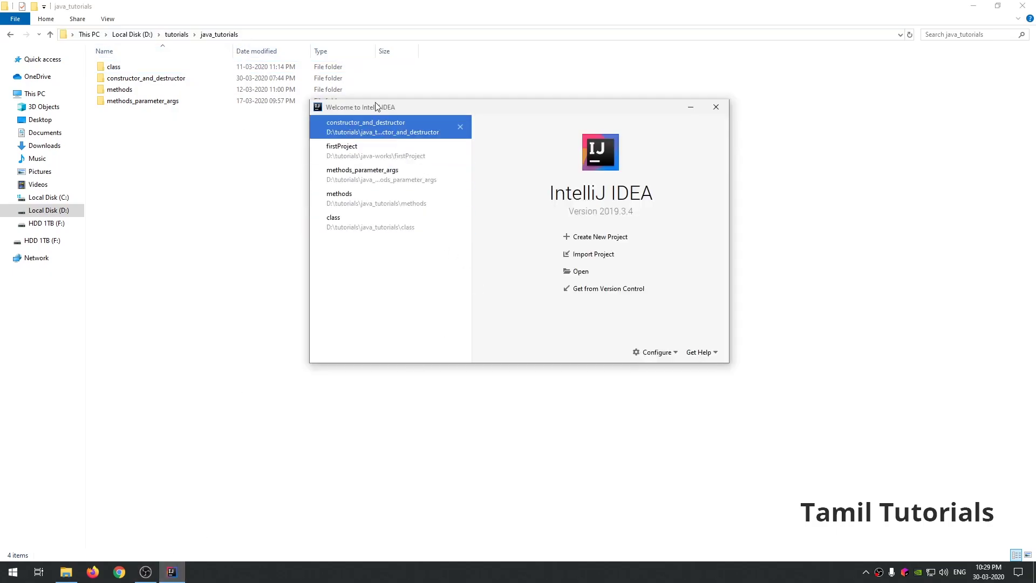
left_click(609, 241)
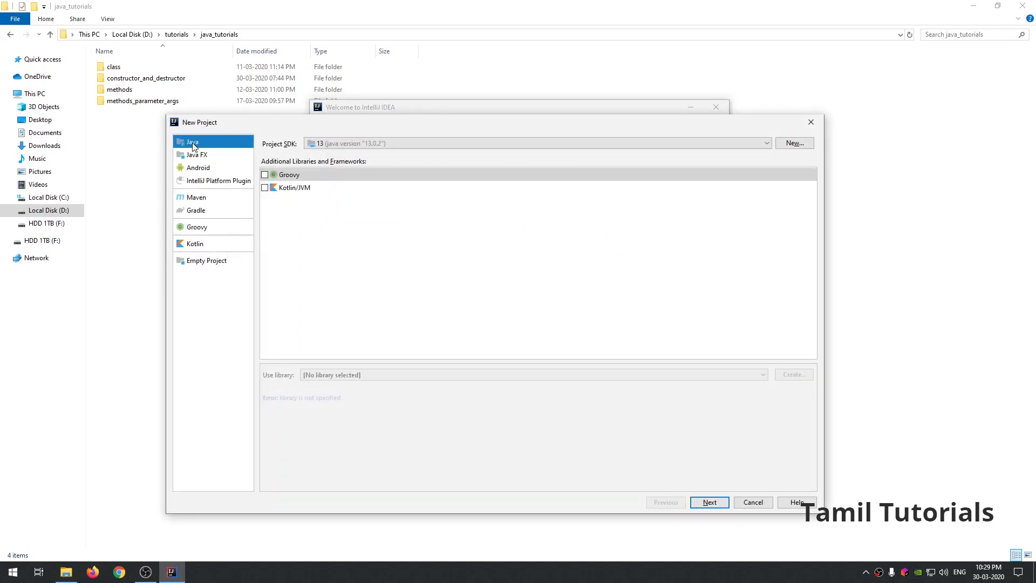
left_click(326, 144)
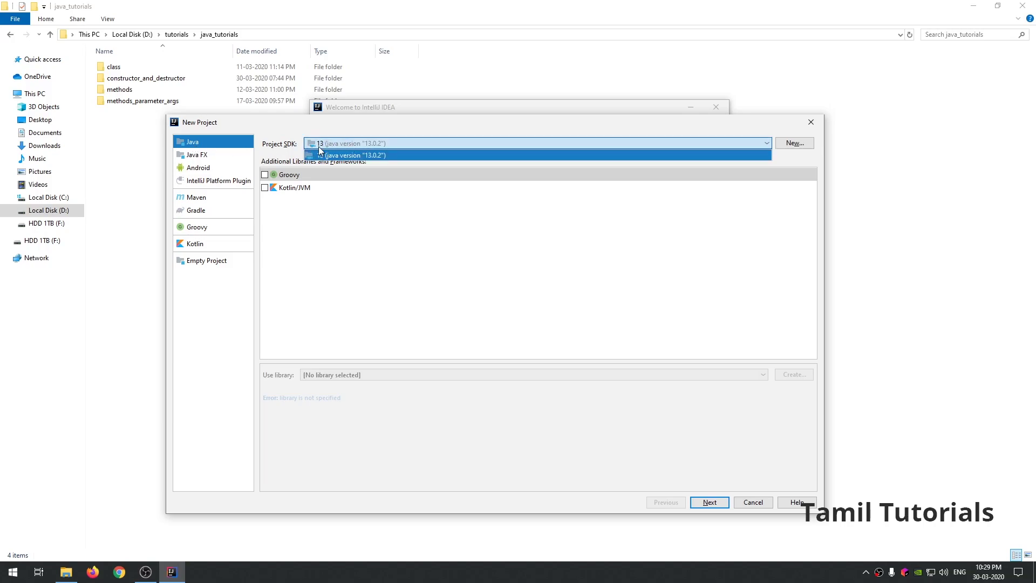
left_click(319, 146)
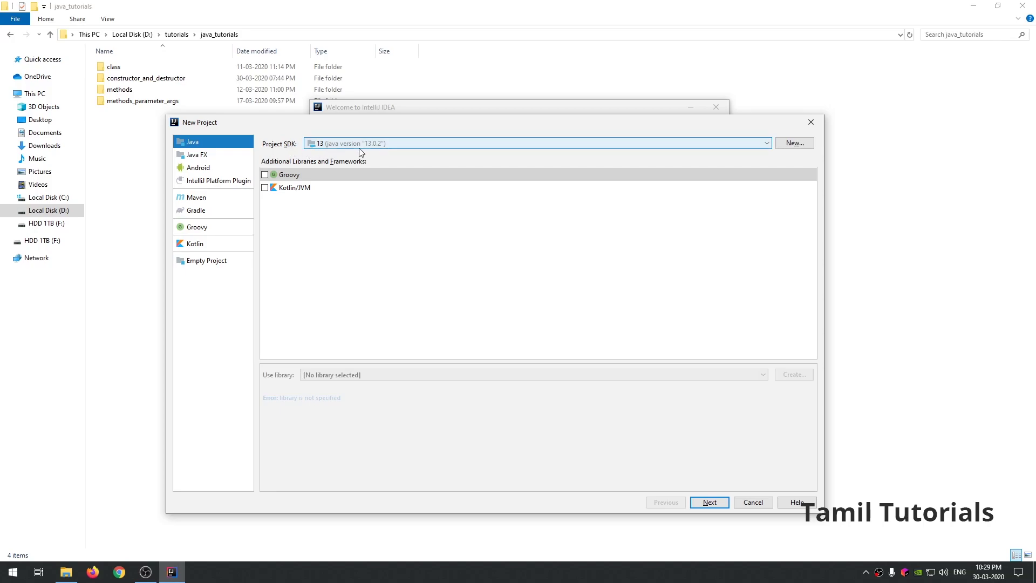
Add C:\Program Files\Java\jdk-13.0.2 as a JDK home directory and choose 13 (2) as the project SDK.
left_click(794, 143)
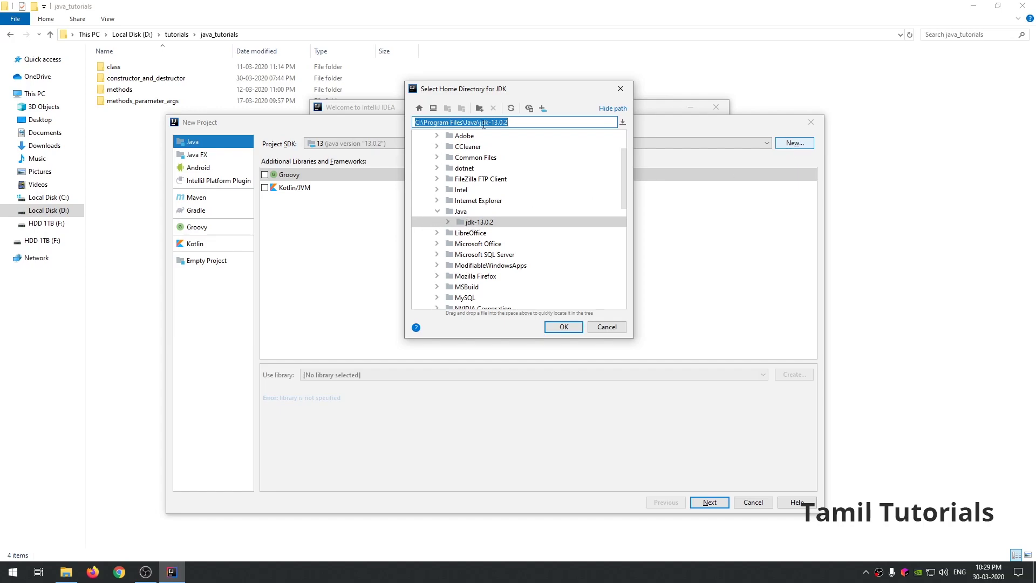
left_click(458, 223)
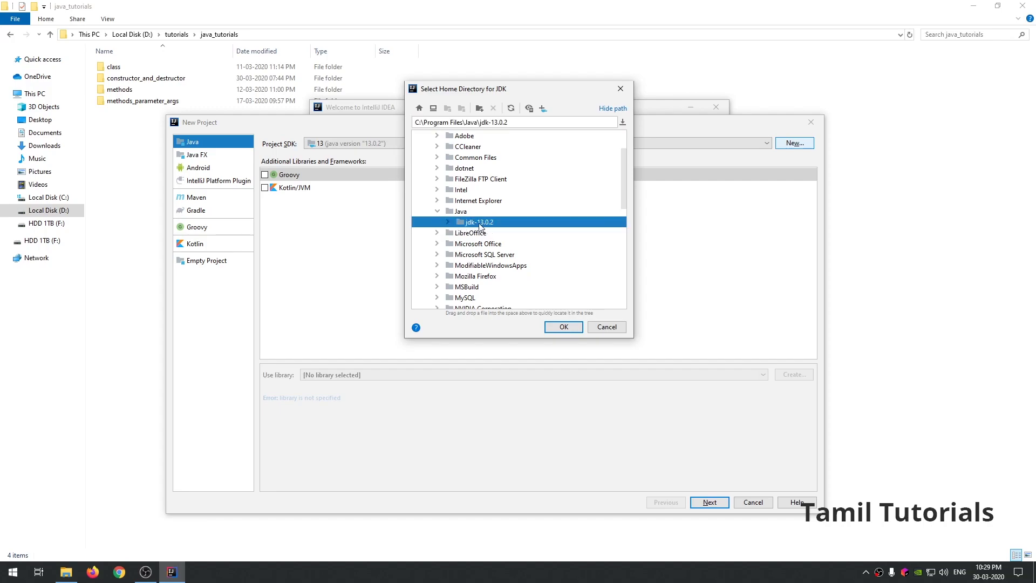
left_click(566, 331)
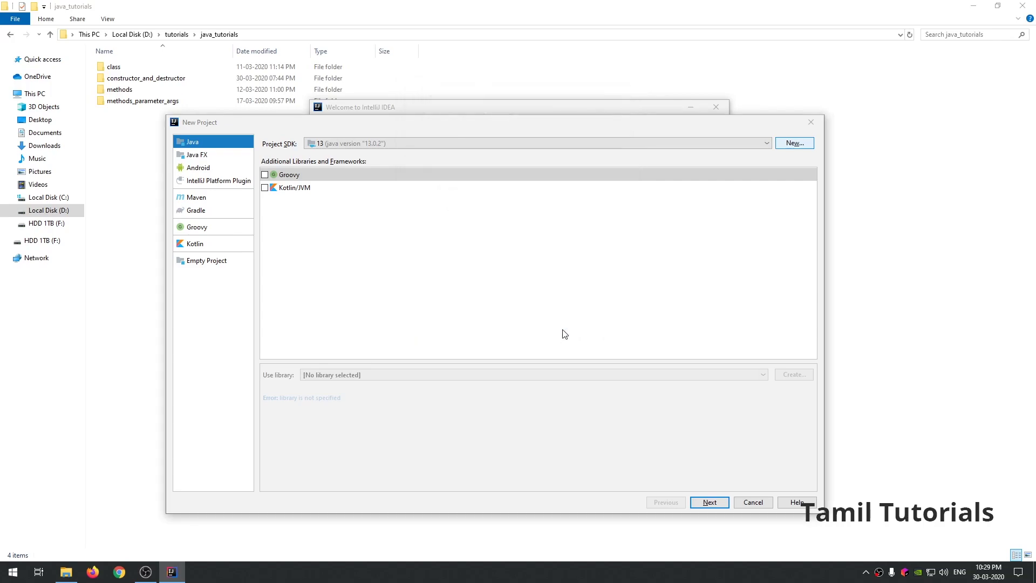
left_click(345, 144)
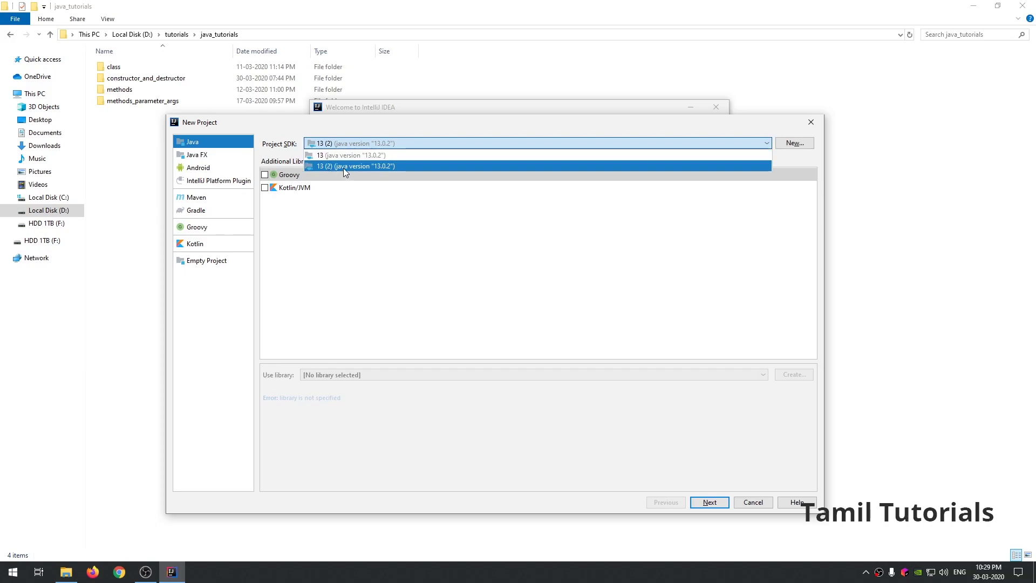
left_click(343, 167)
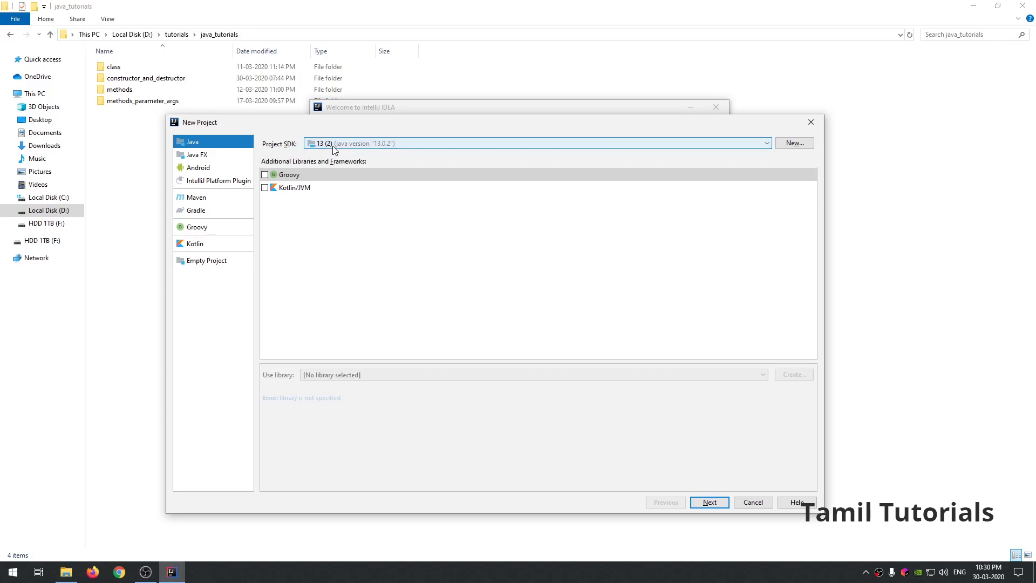
Continue without a project template, set the project location to D:\tutorials\java_tutorials and name the project test_jdk.
left_click(710, 502)
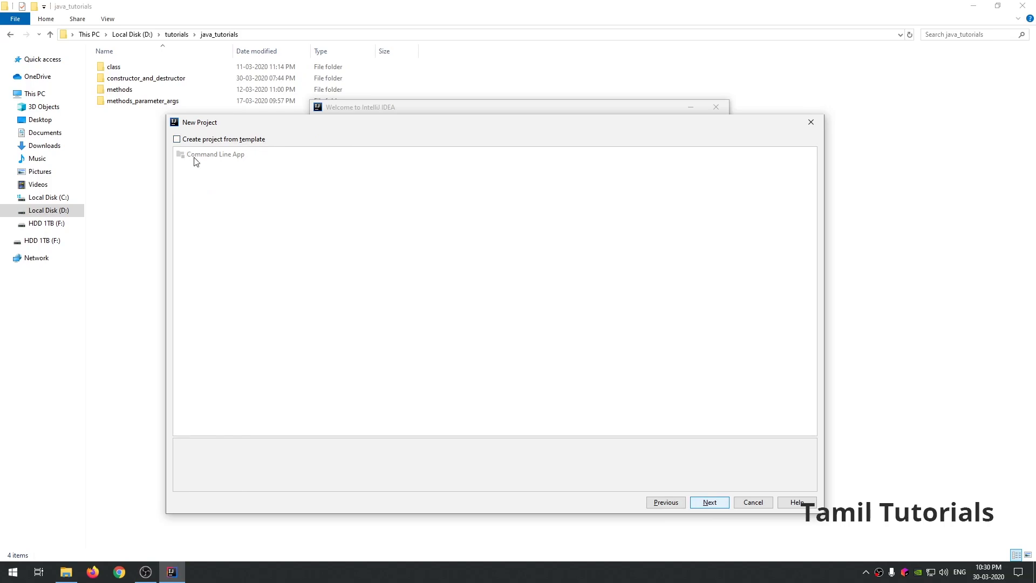
left_click(707, 503)
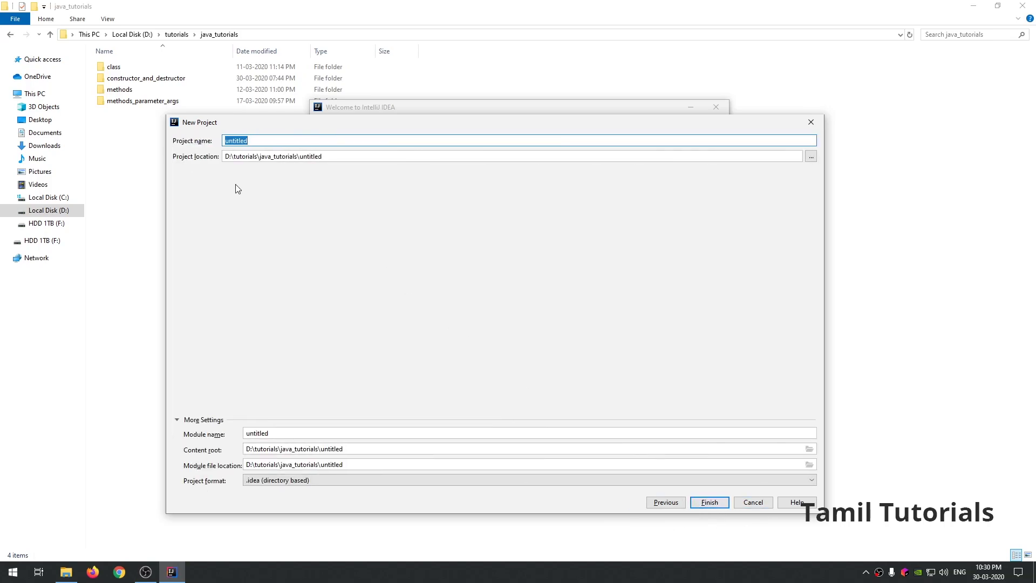
triple_click(340, 157)
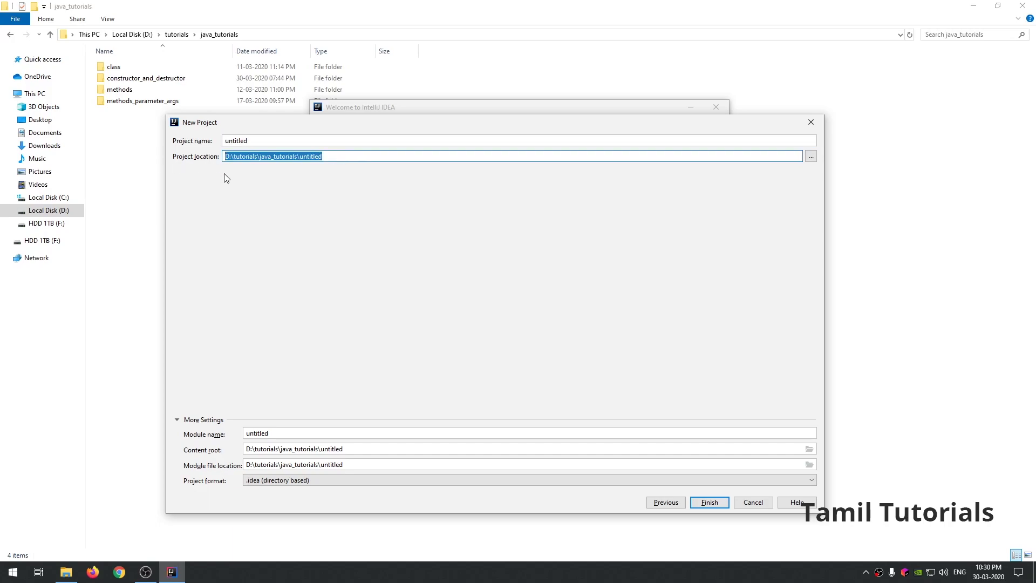
key("ctrl+v")
left_click_drag(268, 142, 121, 145)
type("tes")
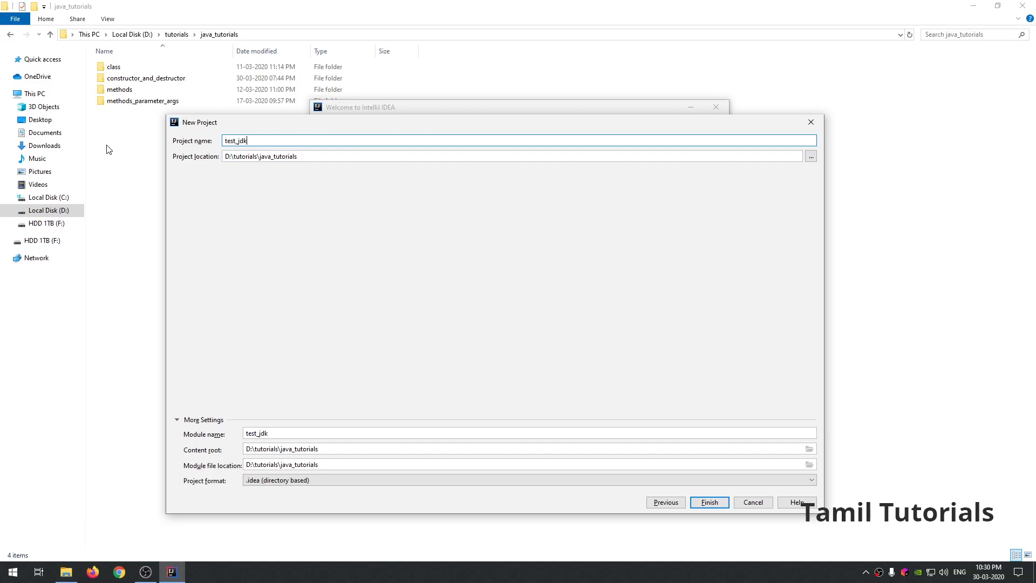
Extend the project location to D:\tutorials\java_tutorials\test_jdk and create the project along with that directory.
double_click(268, 137)
left_click(313, 156)
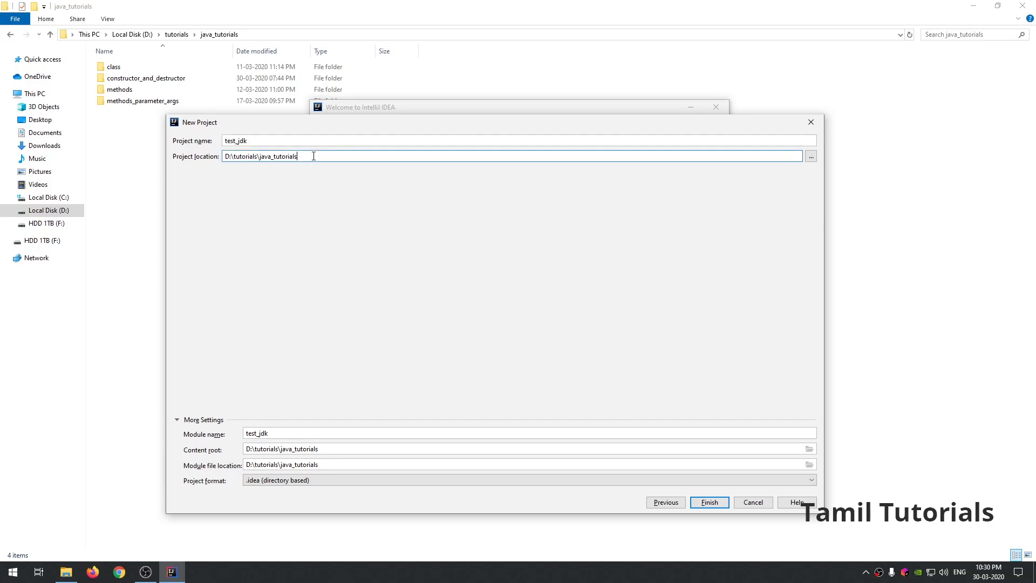
type("\\test_jdk")
left_click(712, 505)
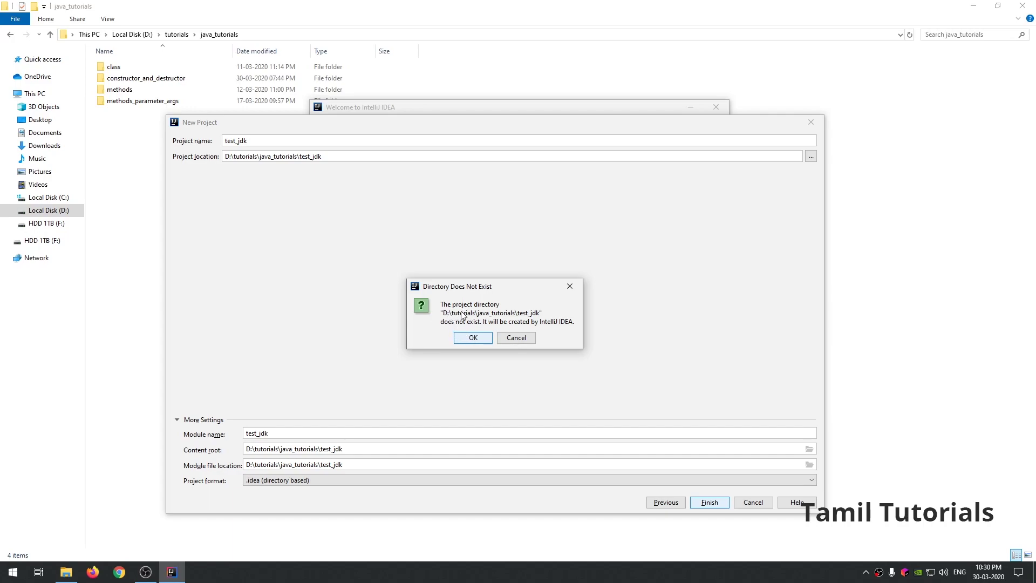
left_click(482, 339)
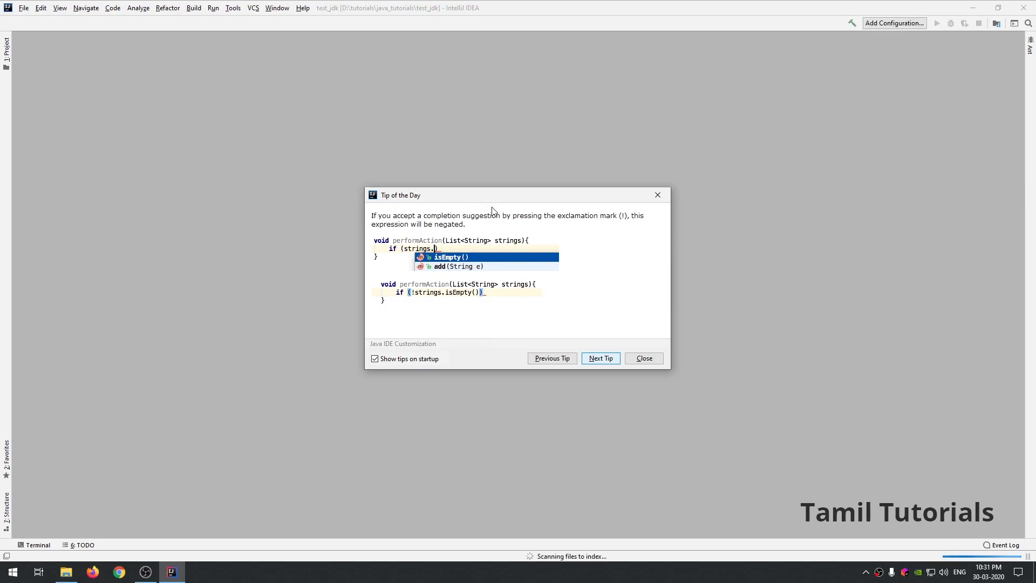
Dismiss the Tip of the Day and have Windows Defender configured automatically to exclude the project directories from real-time scanning.
left_click(644, 359)
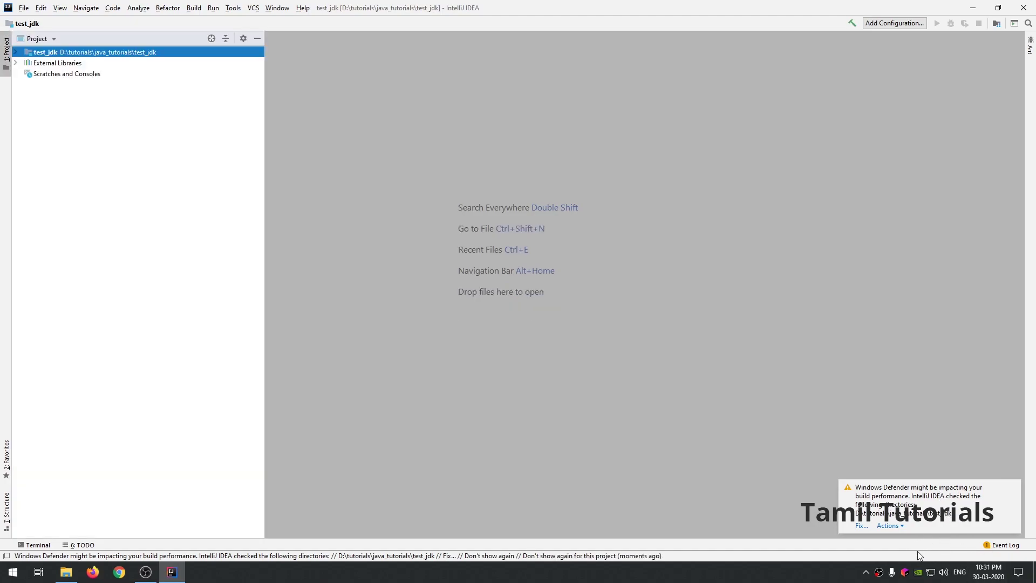
left_click(860, 525)
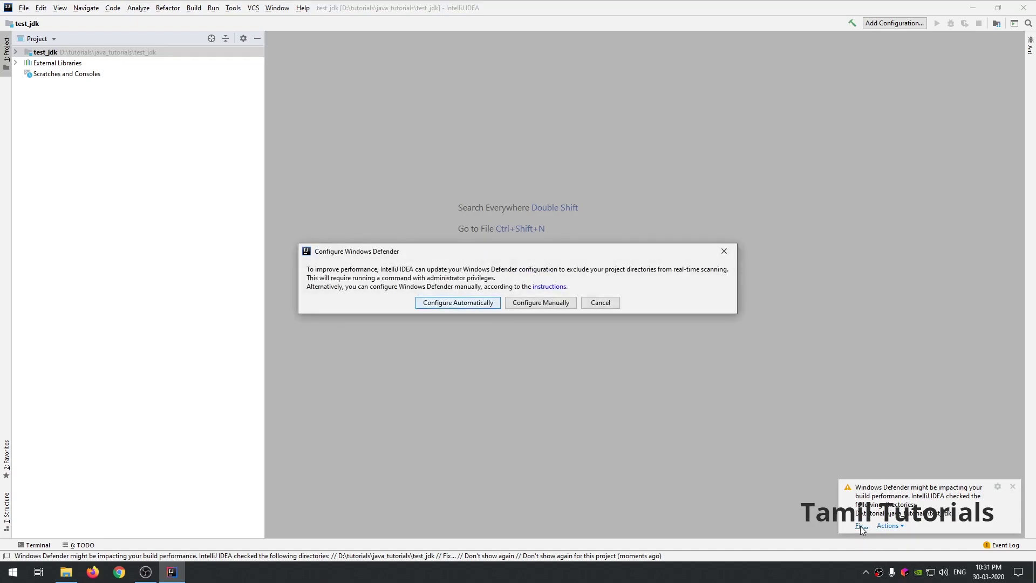
left_click(456, 303)
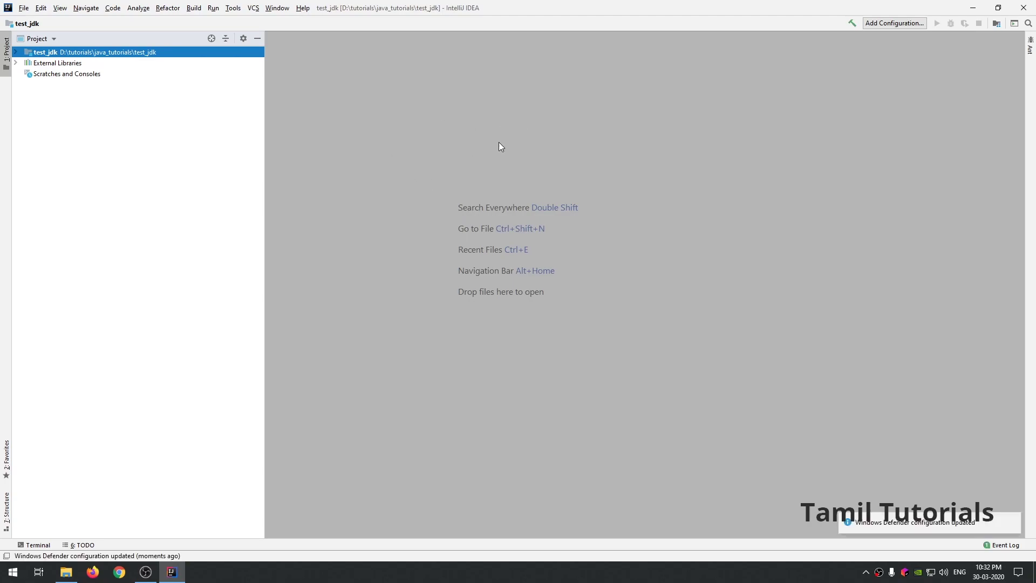
Hide and reopen the project tree, and expand the test_jdk project folder.
left_click(6, 51)
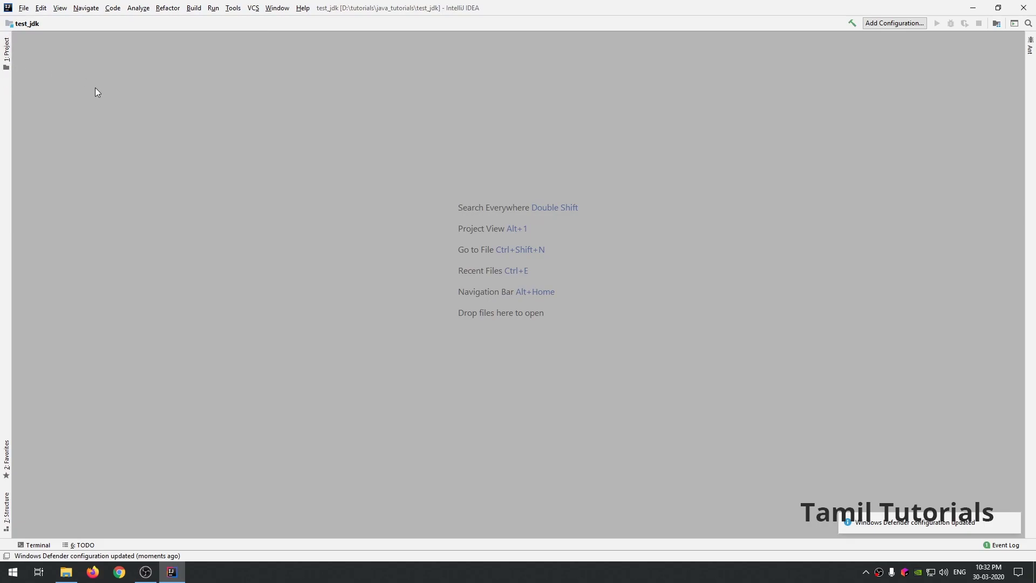
left_click(7, 52)
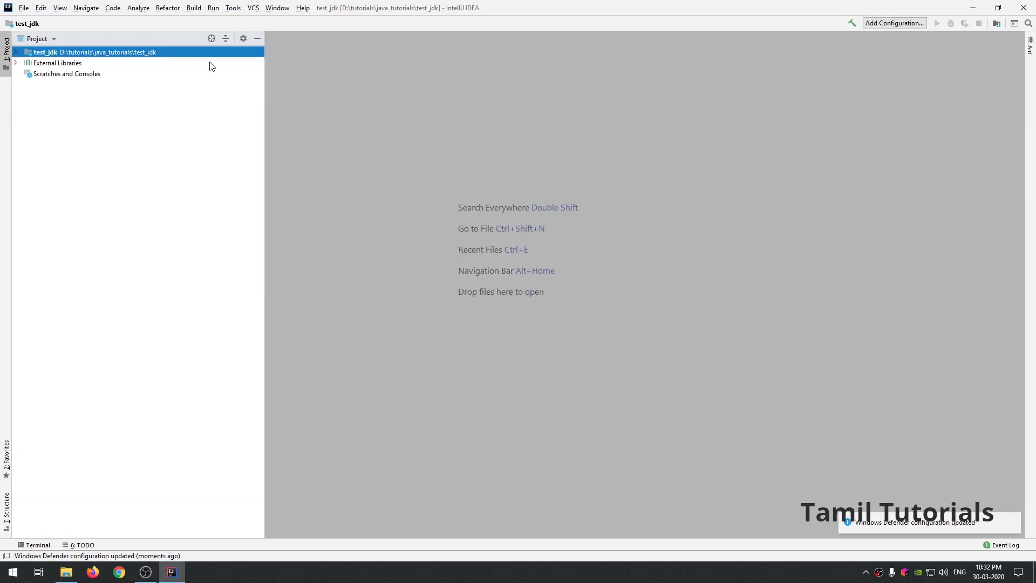
left_click(16, 54)
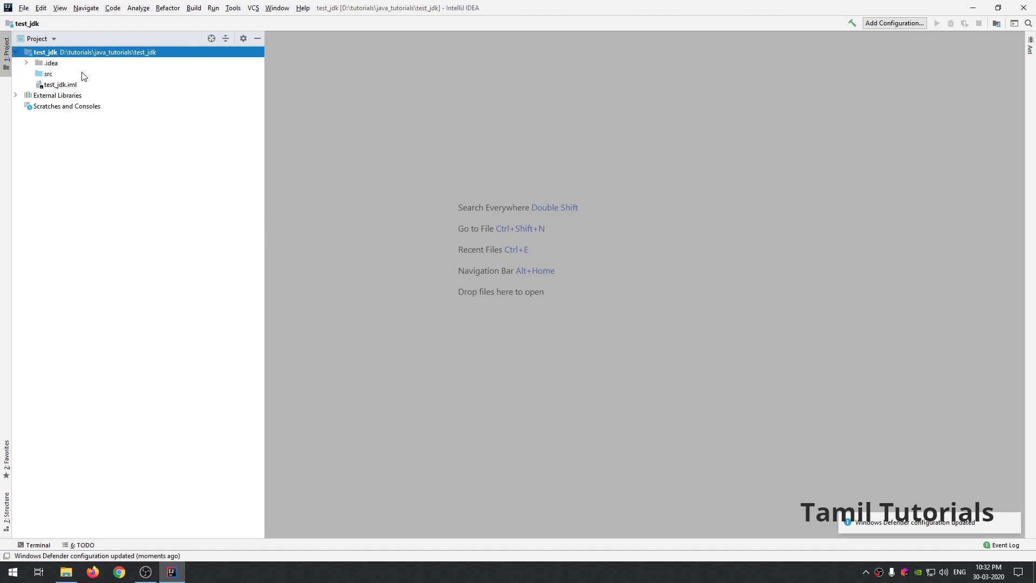
Create a new Java class named "test" in the src folder.
left_click(43, 76)
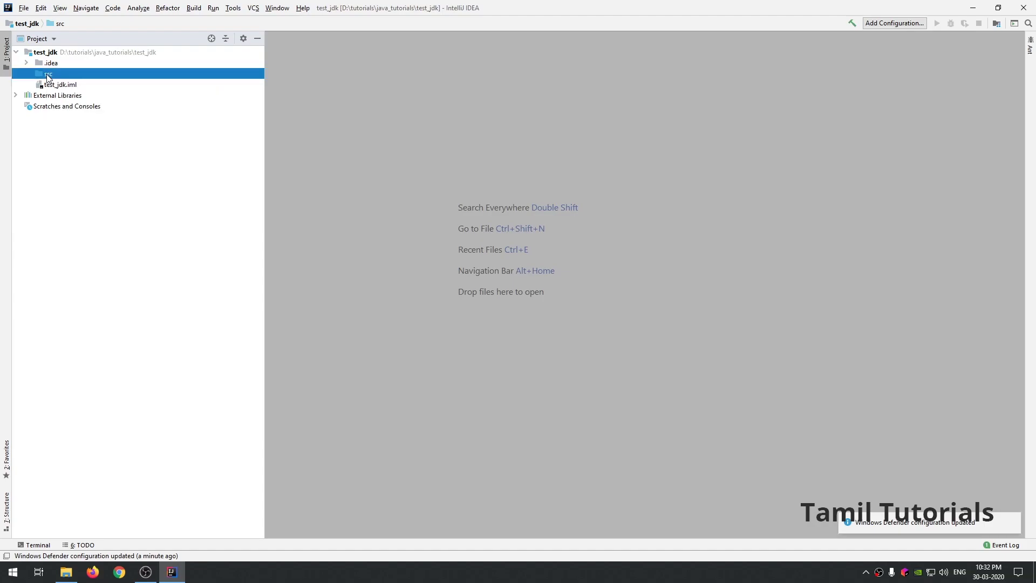
right_click(47, 78)
mouse_move(60, 81)
left_click(268, 80)
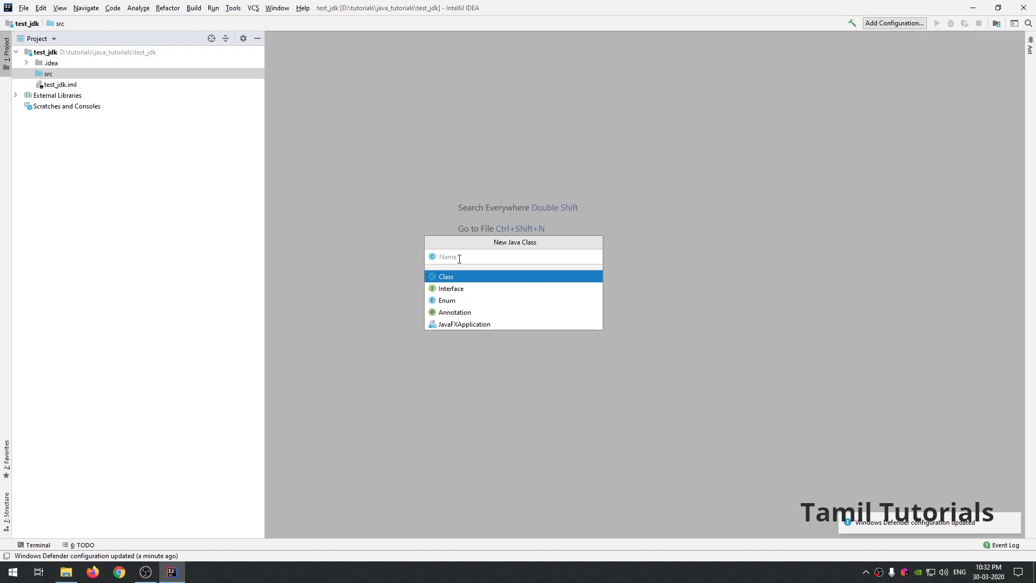
type("test")
left_click(460, 290)
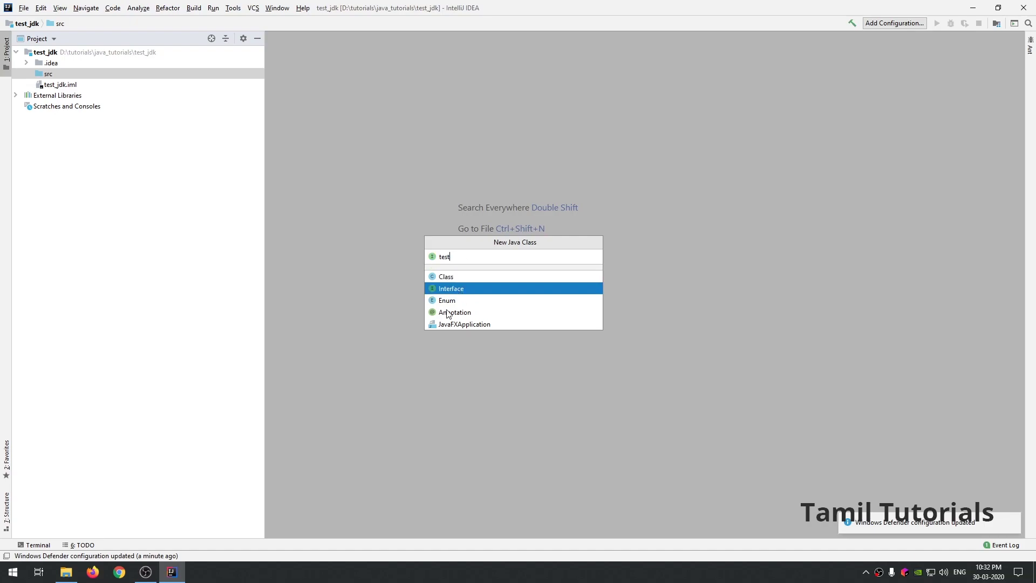
left_click(446, 278)
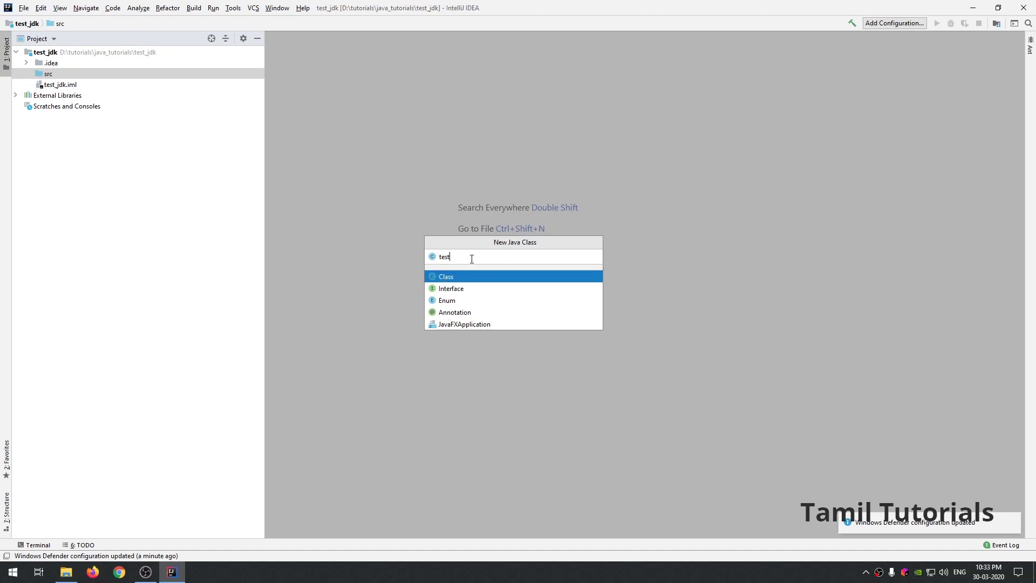
key("Return")
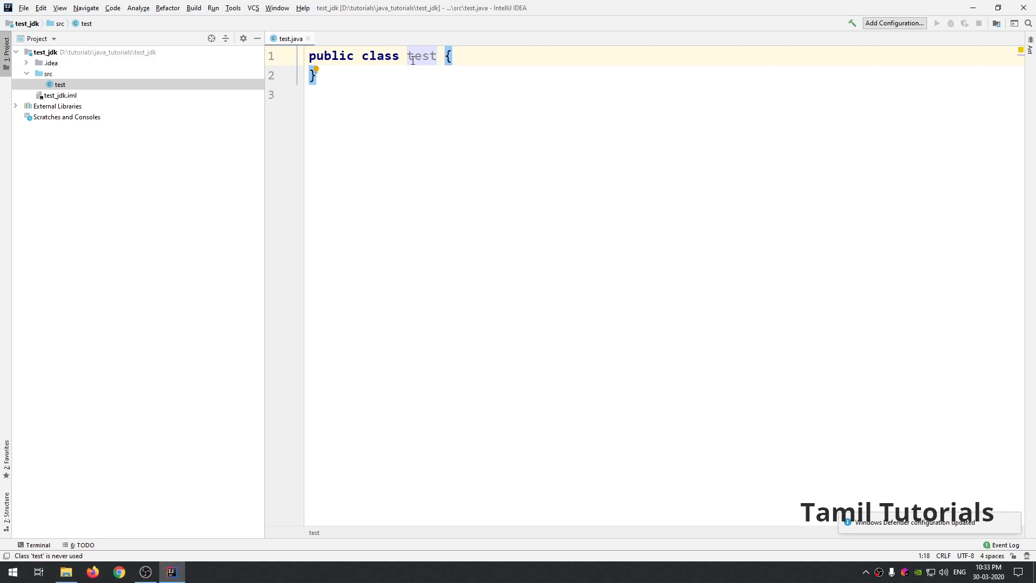
Add blank lines inside the test class and insert the main() method using the psvm template.
left_click(487, 57)
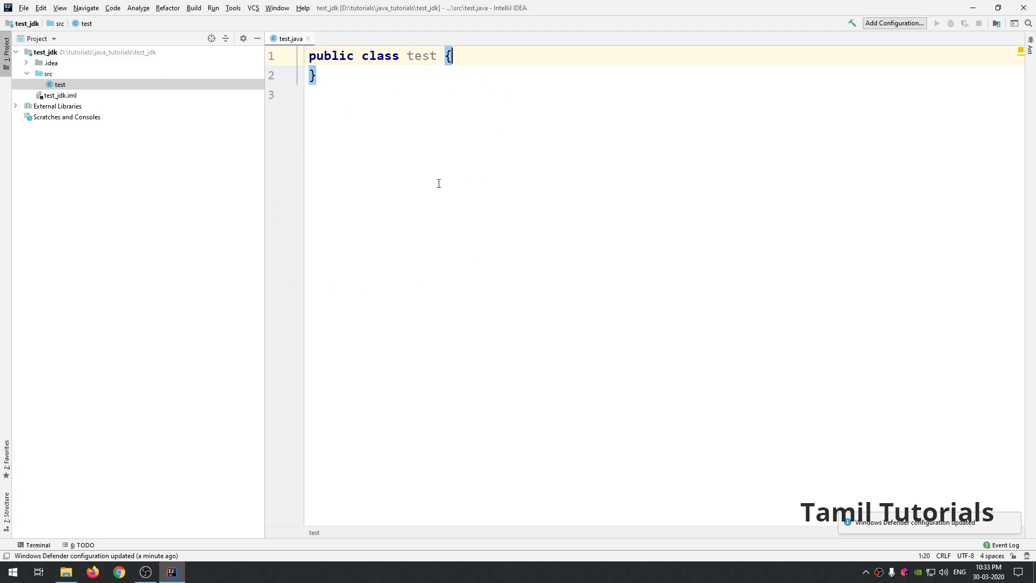
key("Return")
key("Return")
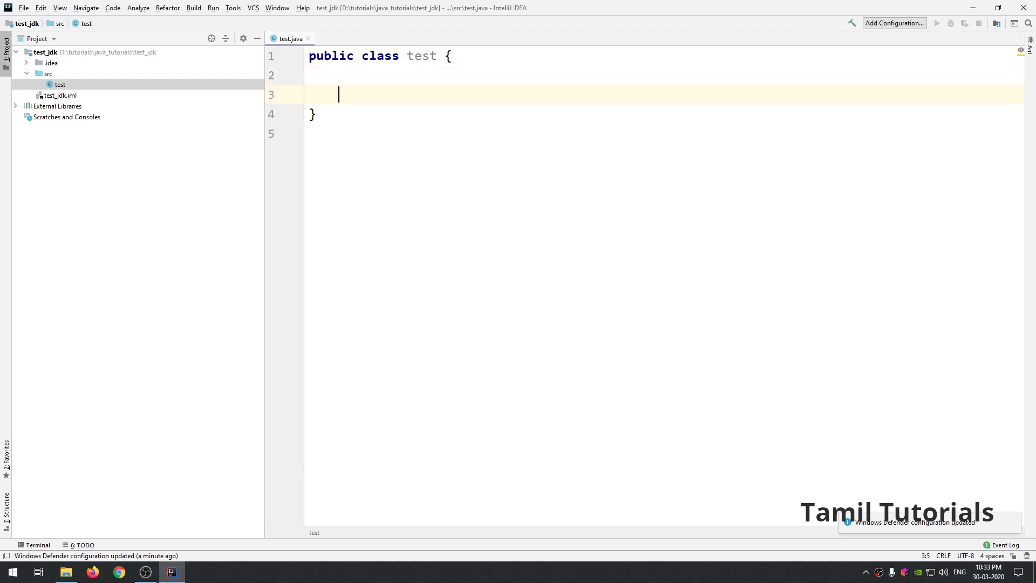
type("psvm")
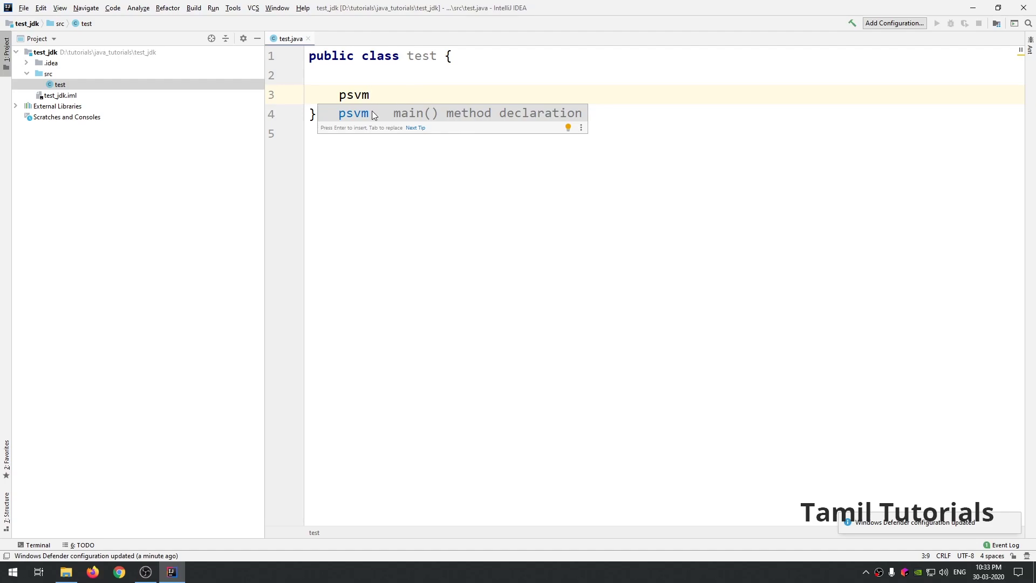
key("Return")
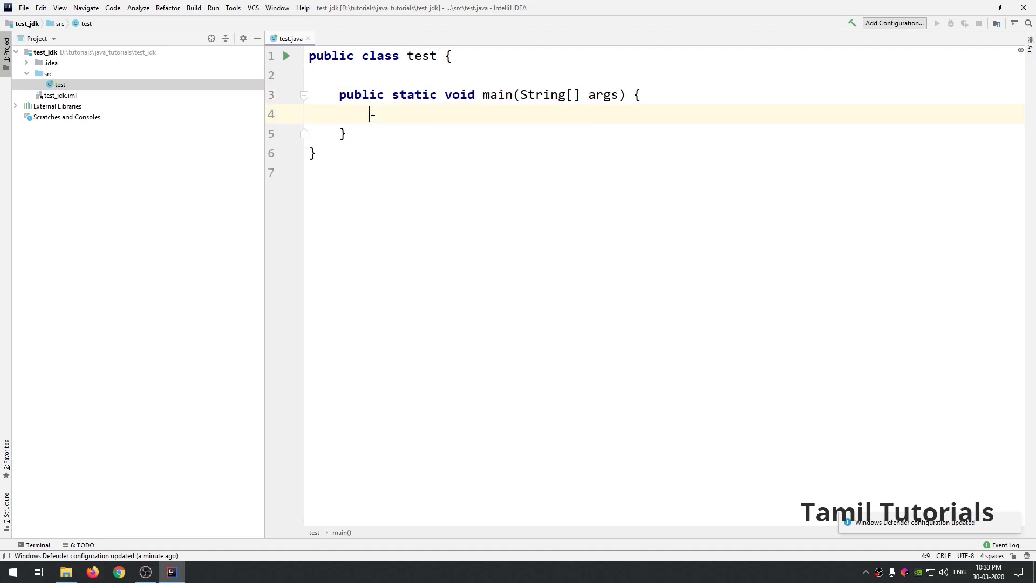